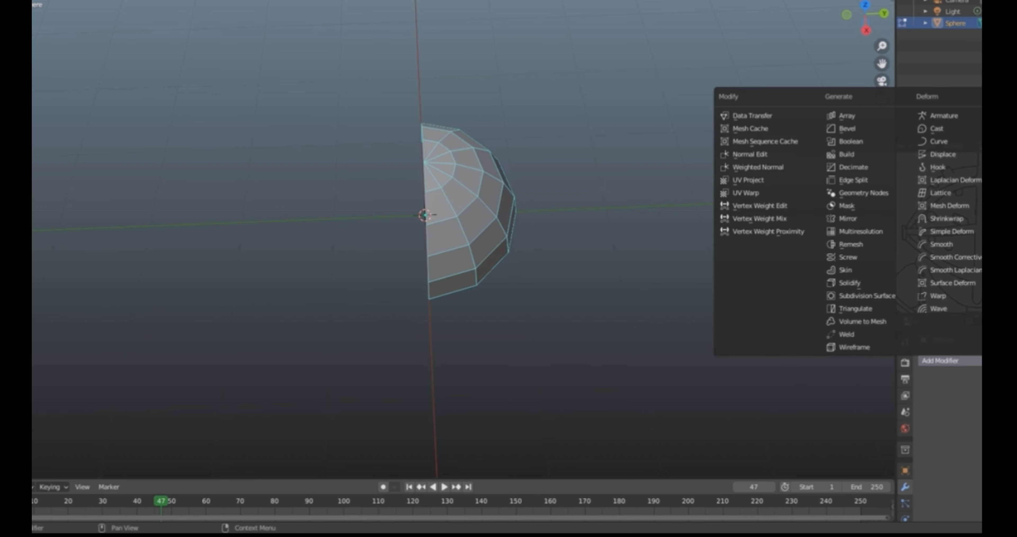
Add a Mirror modifier to the half sphere and set its mirror axis to Y
{"action": "left_click", "coordinate": [848, 218]}
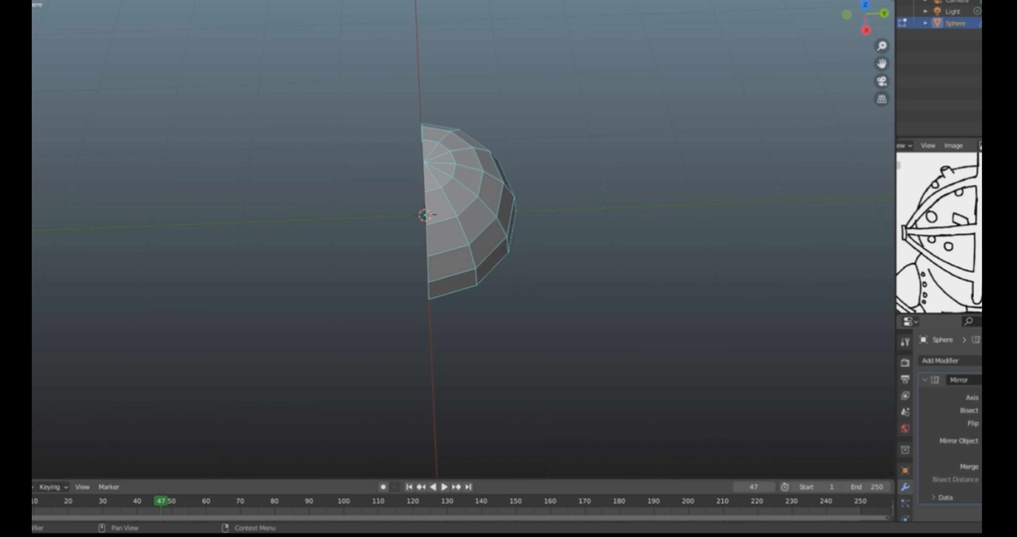
{"action": "left_click", "coordinate": [1016, 398]}
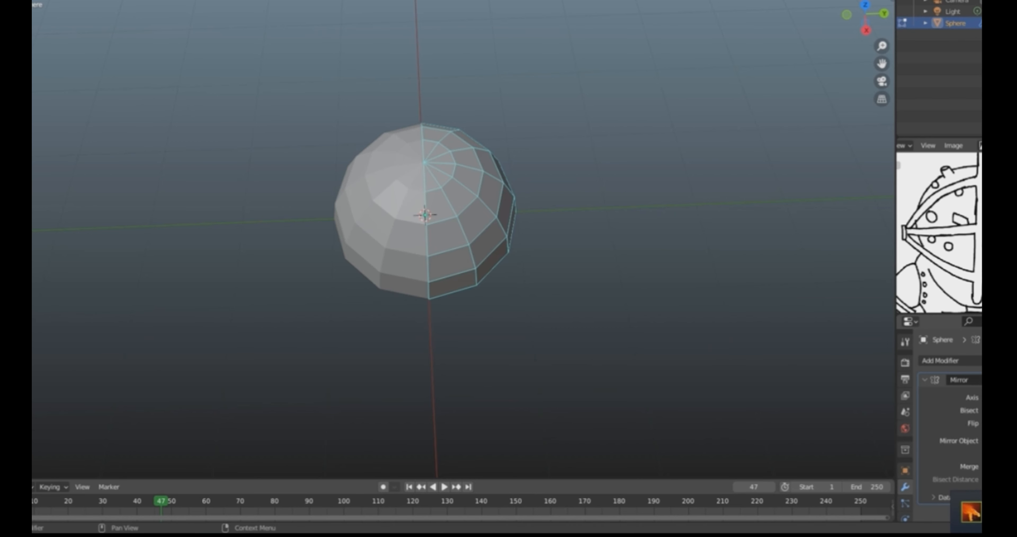
{"action": "key", "text": "KP_7"}
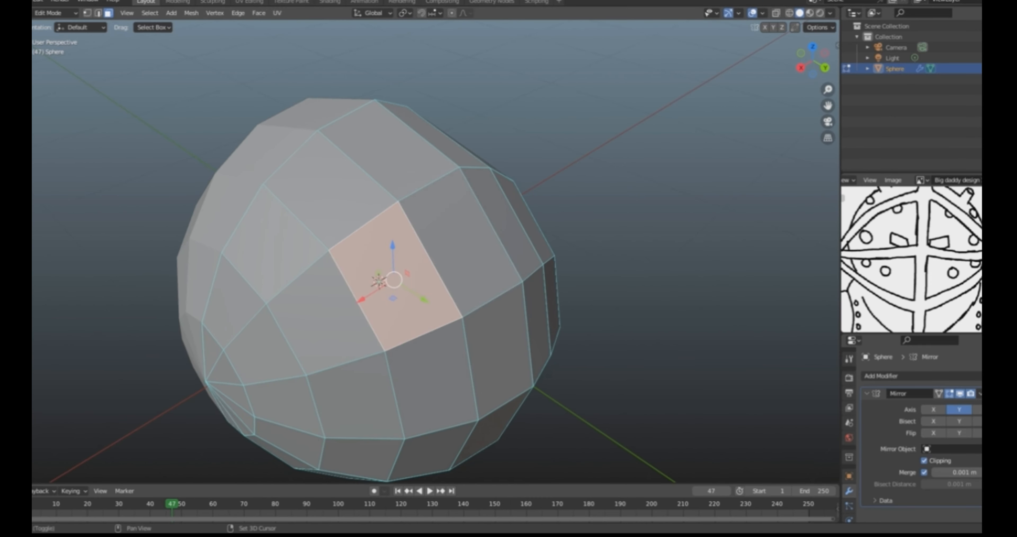
Scale the inset sphere faces by 0.536 and round them into a porthole with LoopTools Circle
{"action": "key", "text": "s"}
{"action": "left_click", "coordinate": [476, 249]}
{"action": "right_click", "coordinate": [445, 257]}
{"action": "mouse_move", "coordinate": [445, 257]}
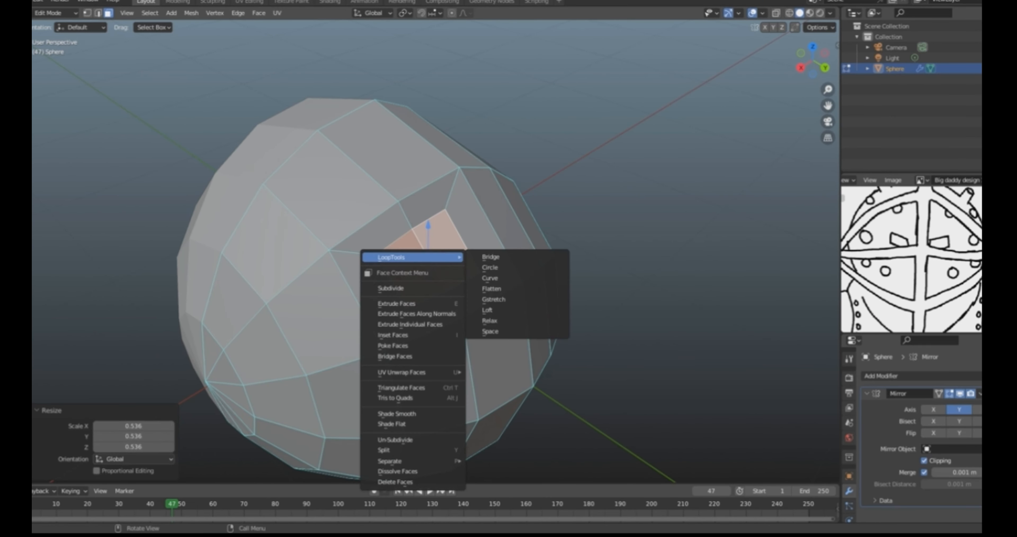
{"action": "left_click", "coordinate": [490, 267]}
{"action": "middle_click_drag", "start_coordinate": [490, 268], "coordinate": [541, 292]}
Create smaller inner faces within the two adjacent faces beside the sphere's mirror line, scaled by 0.575
{"action": "left_click", "coordinate": [435, 264]}
{"action": "left_click", "coordinate": [399, 326], "text": "shift"}
{"action": "right_click", "coordinate": [399, 325]}
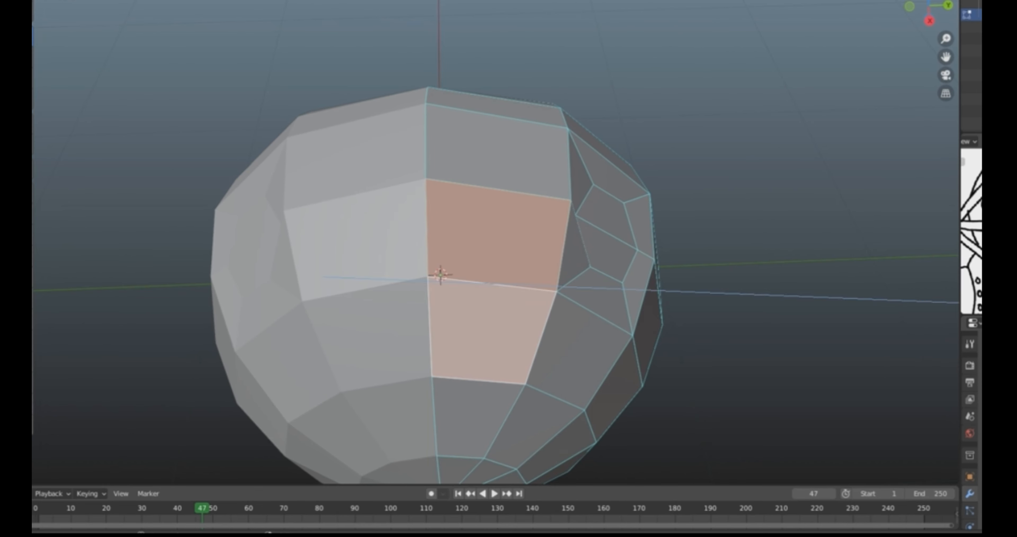
{"action": "right_click", "coordinate": [750, 203]}
{"action": "key", "text": "s"}
{"action": "left_click", "coordinate": [641, 236]}
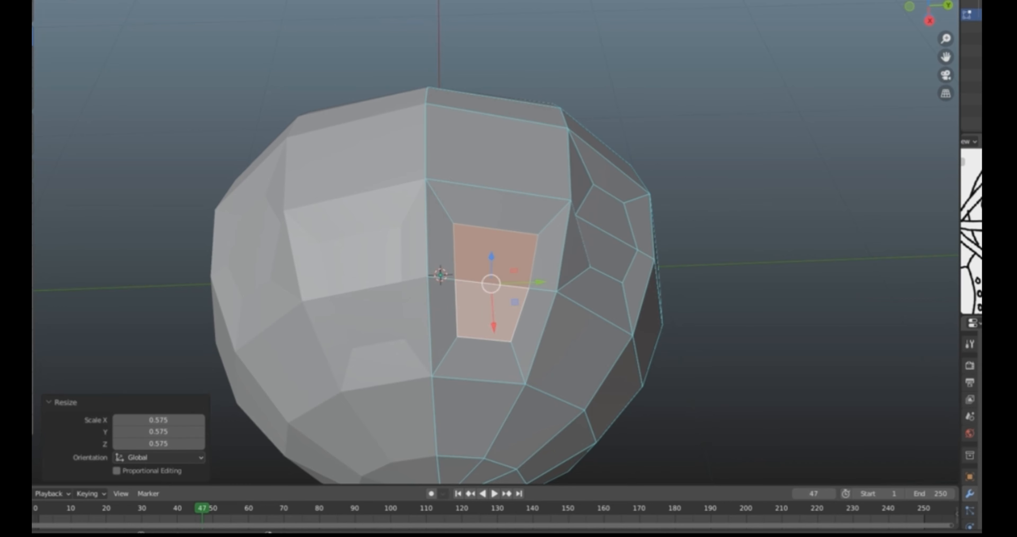
Round the two inner faces beside the mirror line with LoopTools Circle and rescale the resulting porthole
{"action": "right_click", "coordinate": [529, 302]}
{"action": "mouse_move", "coordinate": [527, 272]}
{"action": "left_click", "coordinate": [583, 283]}
{"action": "key", "text": "s"}
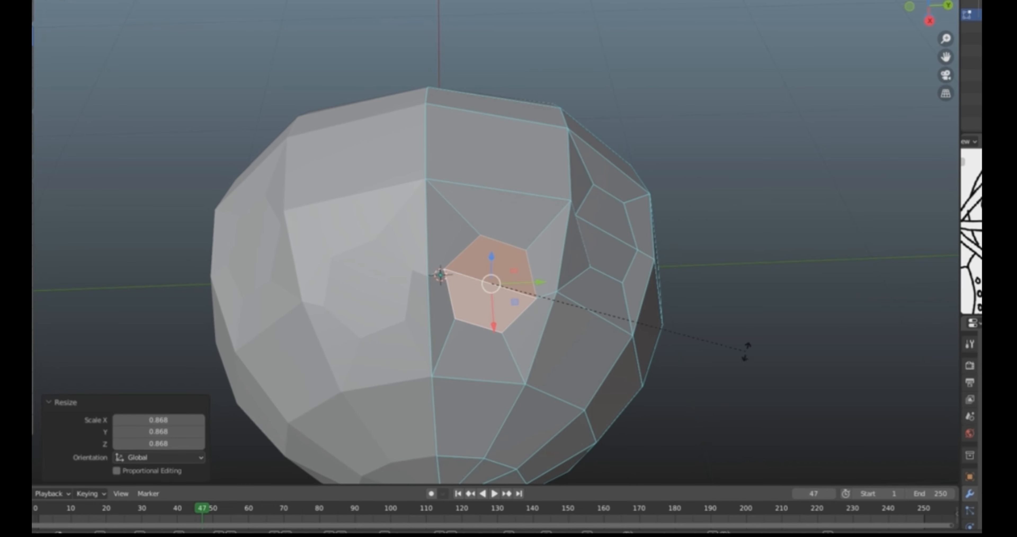
{"action": "left_click", "coordinate": [762, 292]}
{"action": "middle_click_drag", "start_coordinate": [762, 293], "coordinate": [671, 177]}
Select two faces on the side of the sphere for another porthole
{"action": "left_click", "coordinate": [533, 364]}
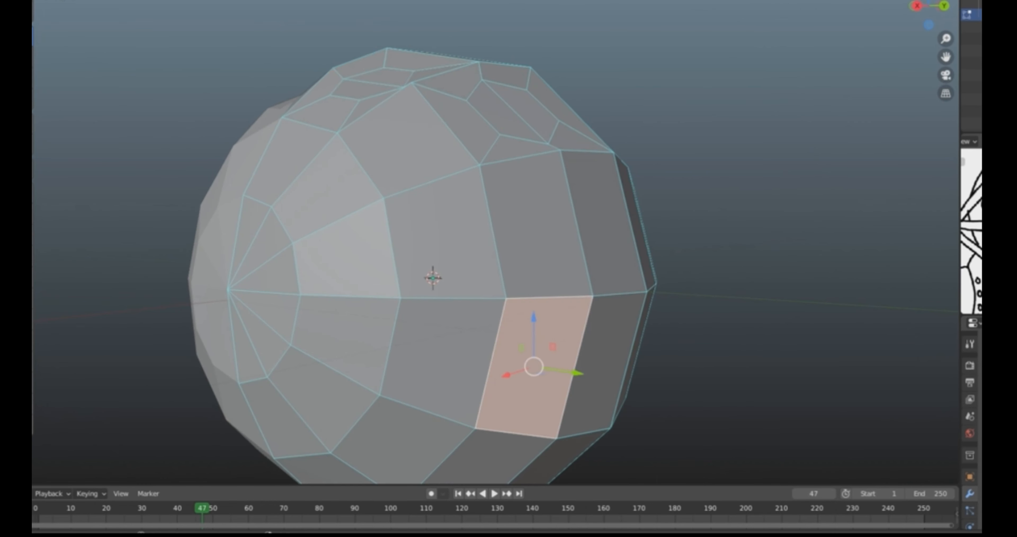
{"action": "middle_click_drag", "start_coordinate": [533, 363], "coordinate": [508, 325]}
{"action": "left_click", "coordinate": [413, 282], "text": "shift"}
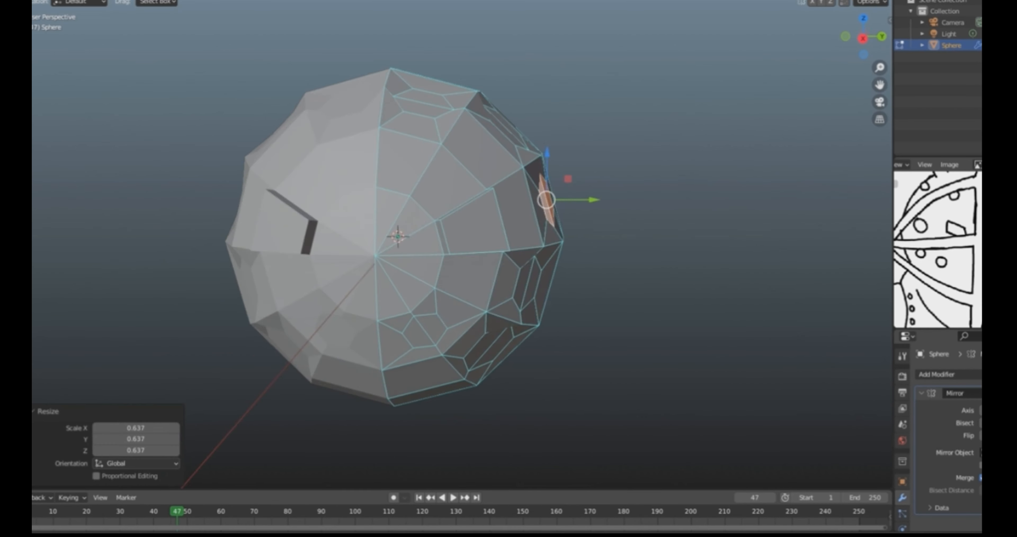
Scale the eye window's inner face by 0.844 and inset it with a thickness of 0.0158 m
{"action": "left_click", "coordinate": [487, 225]}
{"action": "left_click", "coordinate": [621, 219]}
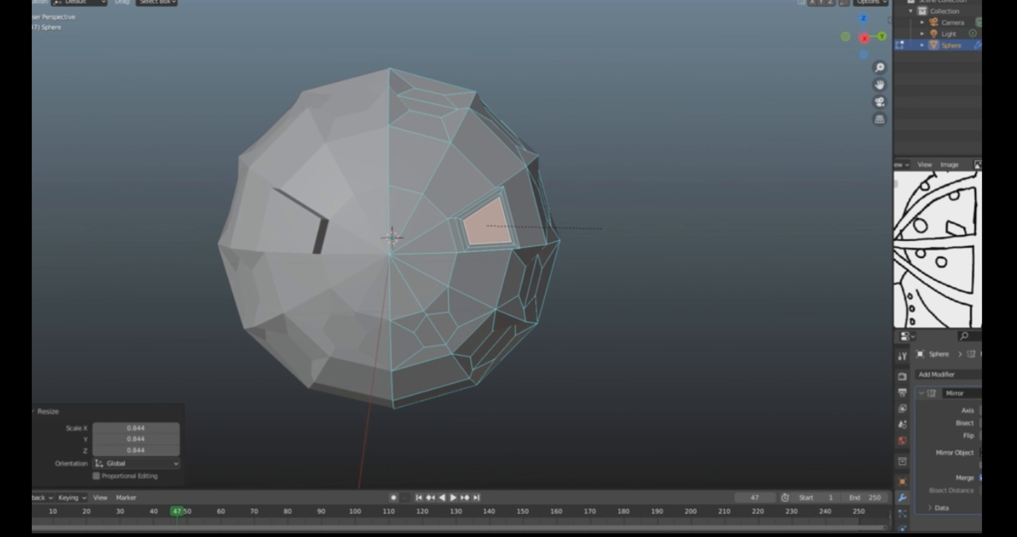
{"action": "left_click", "coordinate": [593, 228]}
{"action": "middle_click_drag", "start_coordinate": [549, 232], "coordinate": [564, 294]}
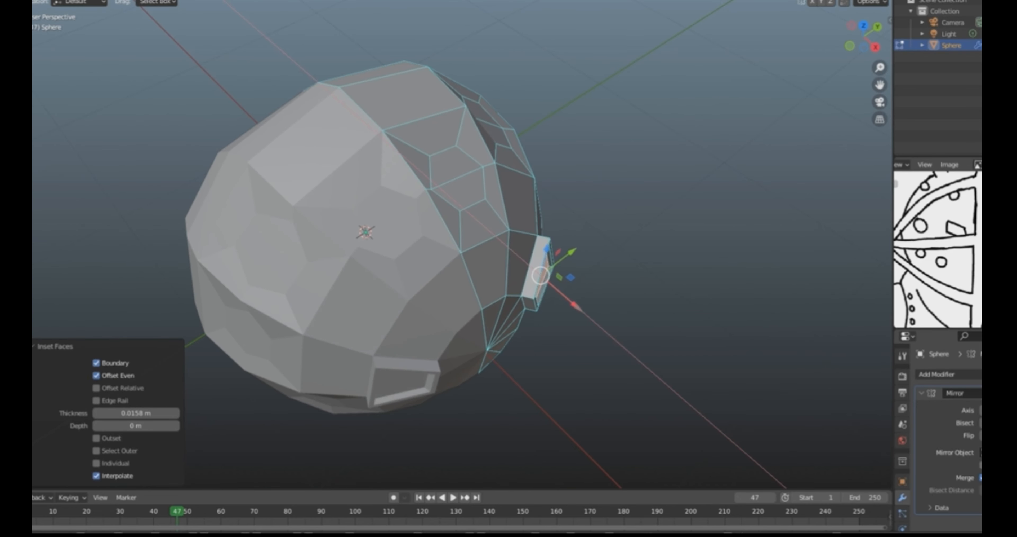
Recess the eye window's inner face by 0.070472 m along X and shift it slightly along Y
{"action": "left_click_drag", "start_coordinate": [575, 306], "coordinate": [566, 297]}
{"action": "middle_click_drag", "start_coordinate": [565, 297], "coordinate": [483, 249]}
{"action": "scroll", "coordinate": [482, 249], "scroll_direction": "up", "scroll_amount": 2}
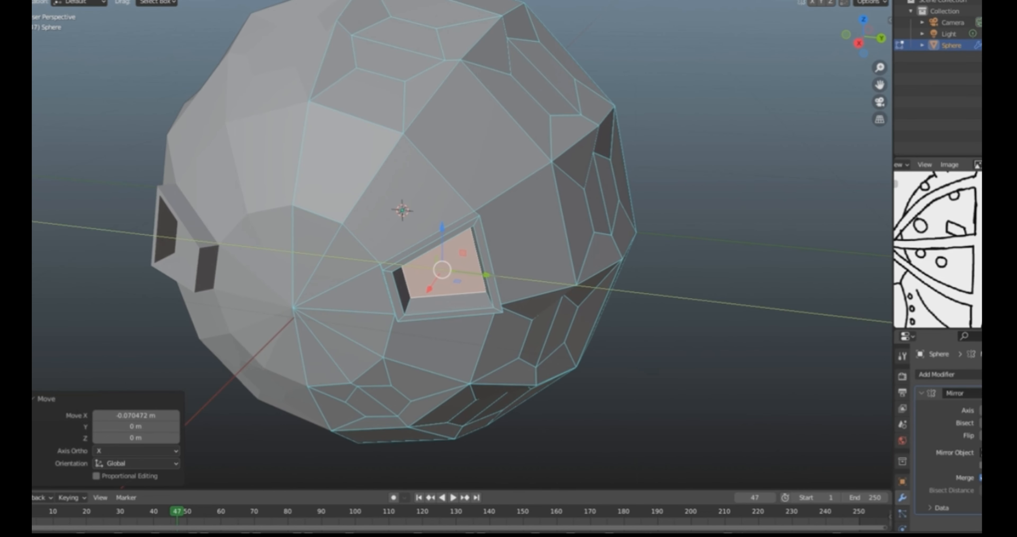
{"action": "left_click_drag", "start_coordinate": [487, 275], "coordinate": [480, 274]}
{"action": "middle_click_drag", "start_coordinate": [480, 274], "coordinate": [446, 238]}
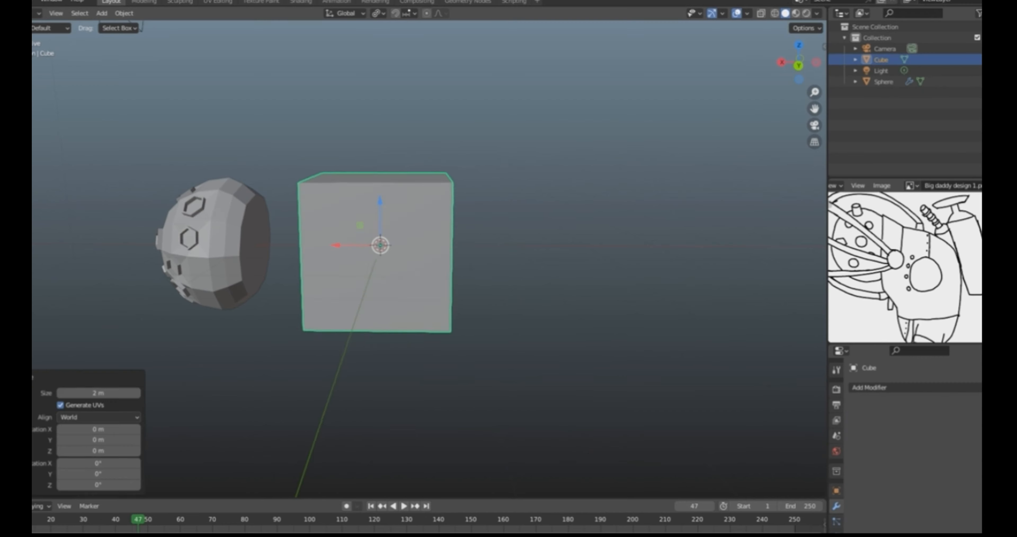
Enter Edit Mode on the cube and add a centred loop cut along its X direction
{"action": "middle_click_drag", "start_coordinate": [395, 236], "coordinate": [522, 272]}
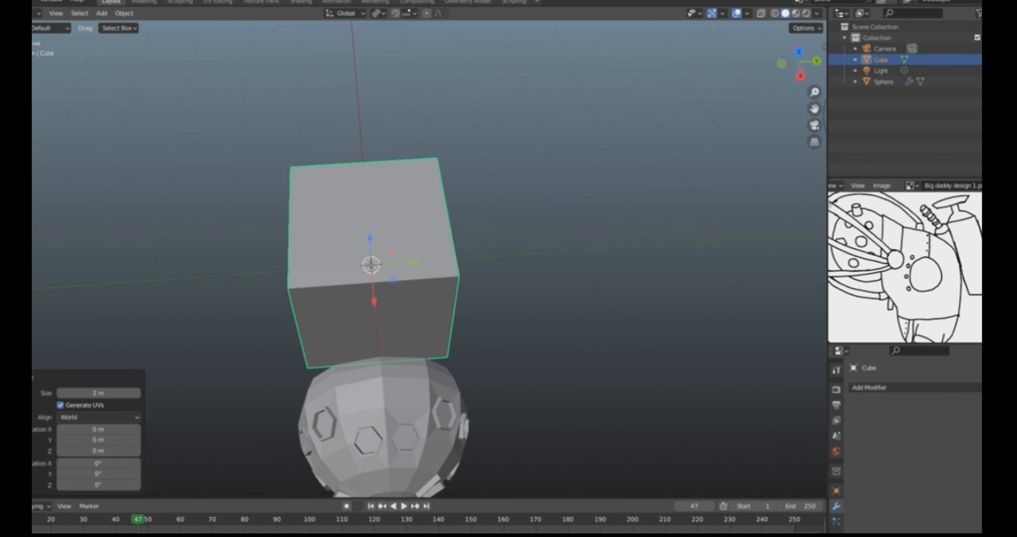
{"action": "key", "text": "Tab"}
{"action": "key", "text": "ctrl+r"}
{"action": "left_click", "coordinate": [356, 276]}
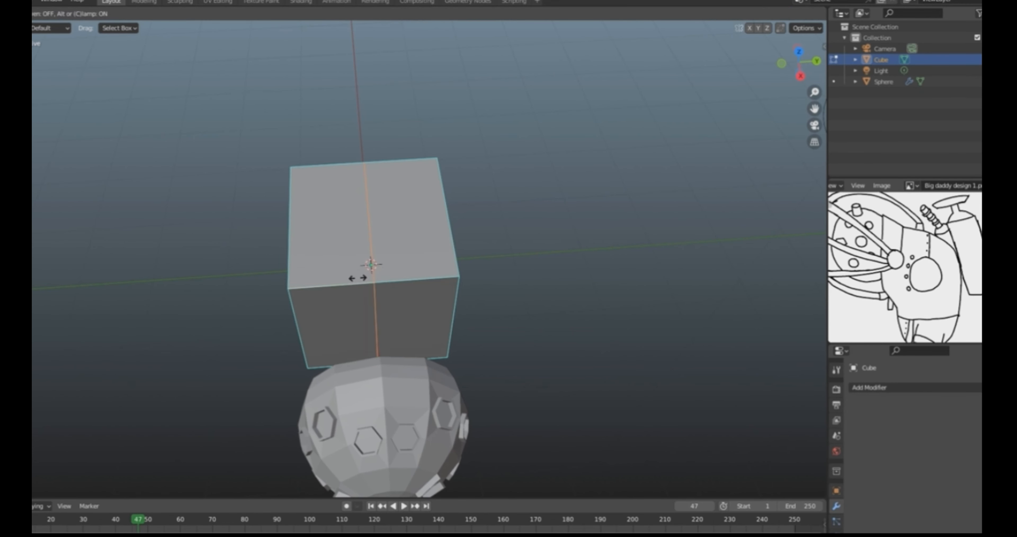
{"action": "right_click", "coordinate": [357, 277]}
Select the faces on one side of the cube's centre cut
{"action": "middle_click_drag", "start_coordinate": [356, 277], "coordinate": [426, 245]}
{"action": "scroll", "coordinate": [427, 245], "scroll_direction": "up", "scroll_amount": 2}
{"action": "left_click", "coordinate": [400, 351]}
{"action": "left_click", "coordinate": [438, 335]}
{"action": "left_click", "coordinate": [356, 201], "text": "shift"}
{"action": "left_click", "coordinate": [328, 292], "text": "shift"}
{"action": "middle_click_drag", "start_coordinate": [328, 292], "coordinate": [344, 158]}
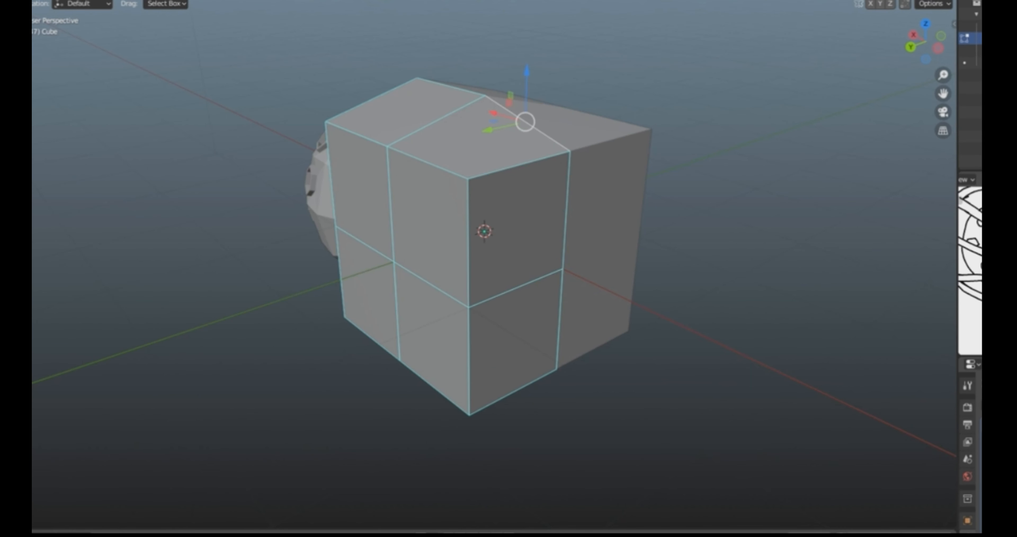
Extrude the two underside faces of the body block slightly downward
{"action": "middle_click_drag", "start_coordinate": [466, 260], "coordinate": [593, 201]}
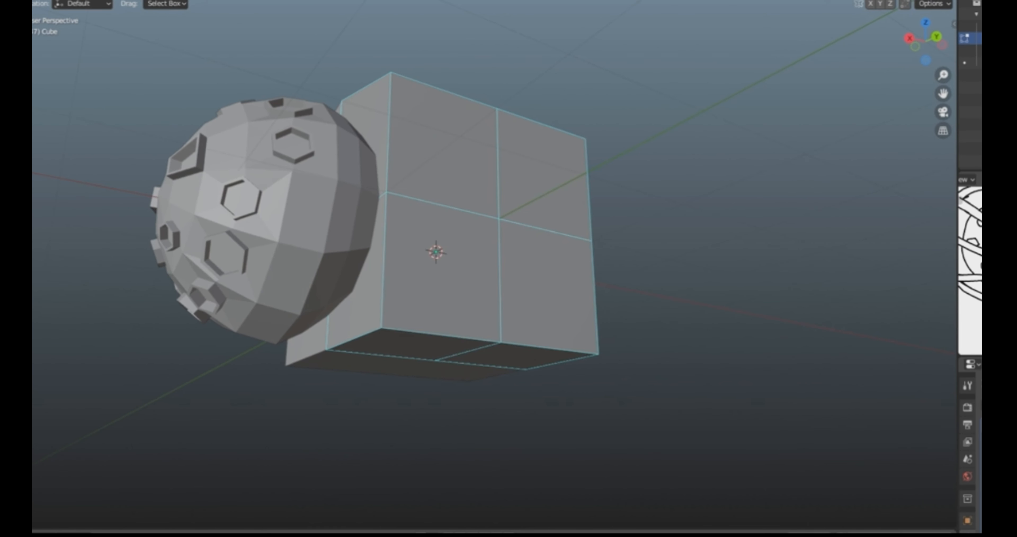
{"action": "left_click", "coordinate": [412, 345]}
{"action": "left_click", "coordinate": [513, 355], "text": "shift"}
{"action": "key", "text": "e"}
{"action": "left_click", "coordinate": [513, 369]}
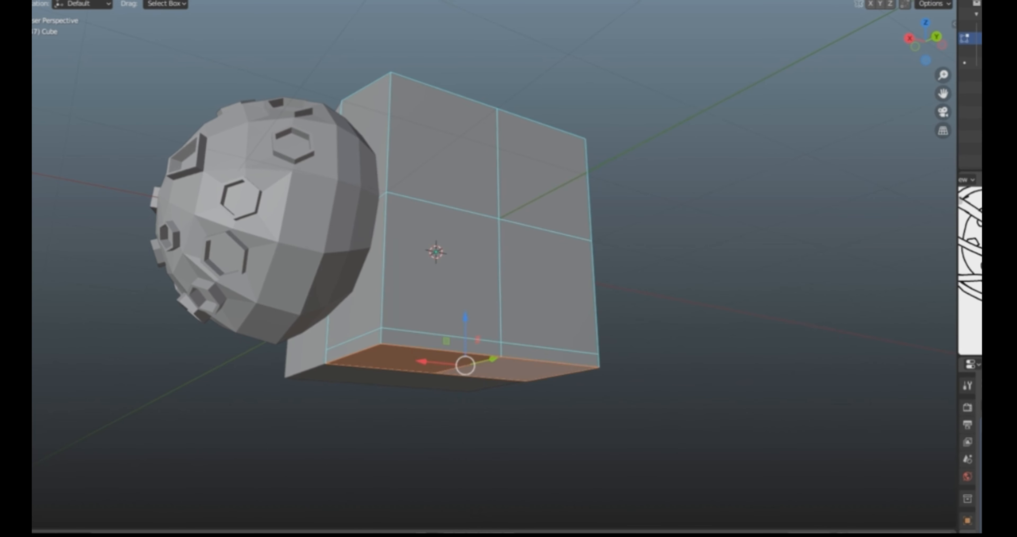
Raise the body block's lower edge loop by 0.4135 m along Z
{"action": "left_click", "coordinate": [421, 332]}
{"action": "left_click", "coordinate": [435, 278]}
{"action": "middle_click_drag", "start_coordinate": [434, 278], "coordinate": [356, 322]}
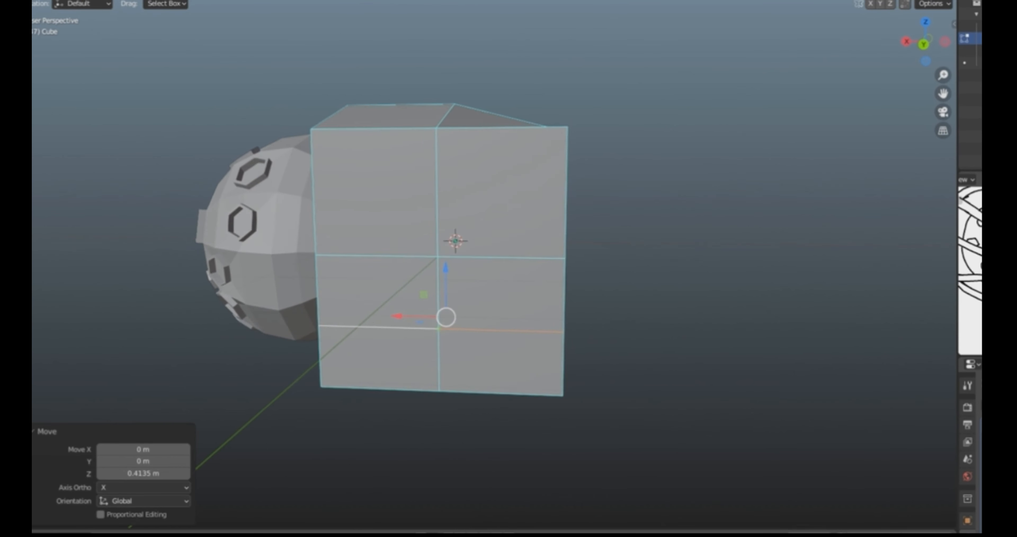
Select the upper vertical corner edge of the body block next to the helmet sphere
{"action": "middle_click_drag", "start_coordinate": [454, 276], "coordinate": [492, 277]}
{"action": "left_click", "coordinate": [367, 205]}
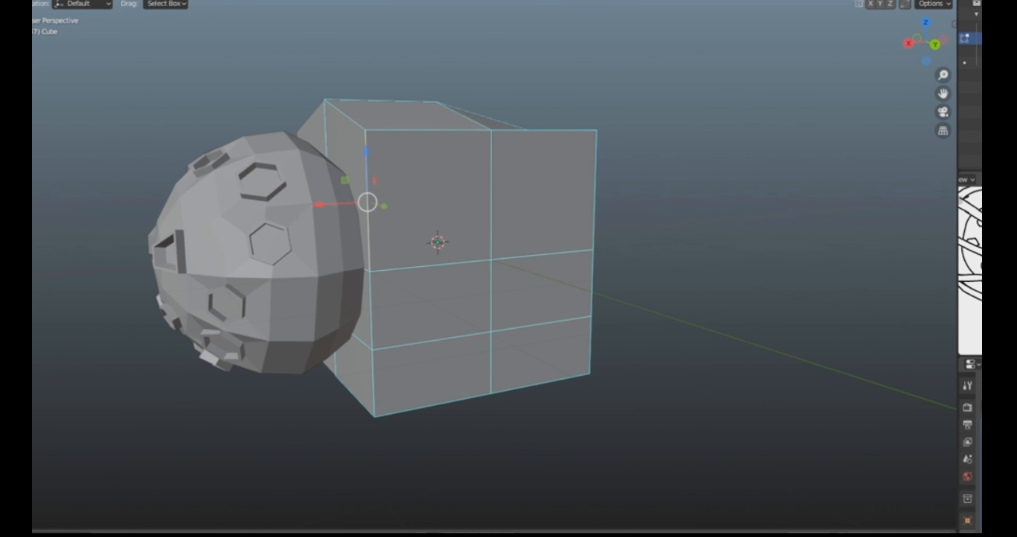
{"action": "scroll", "coordinate": [467, 259], "scroll_direction": "down", "scroll_amount": 3}
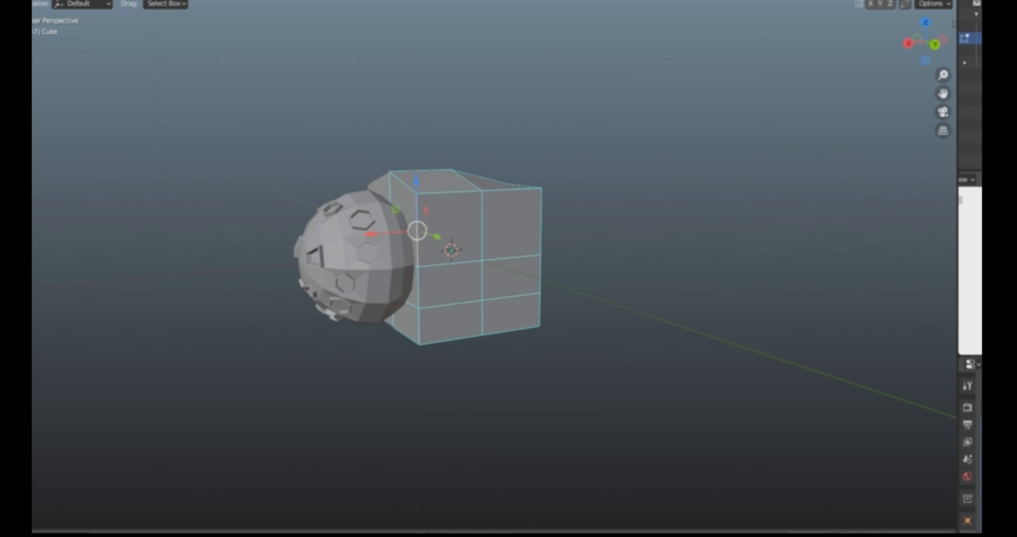
{"action": "scroll", "coordinate": [467, 259], "scroll_direction": "up", "scroll_amount": 2}
{"action": "middle_click_drag", "start_coordinate": [467, 259], "coordinate": [557, 269]}
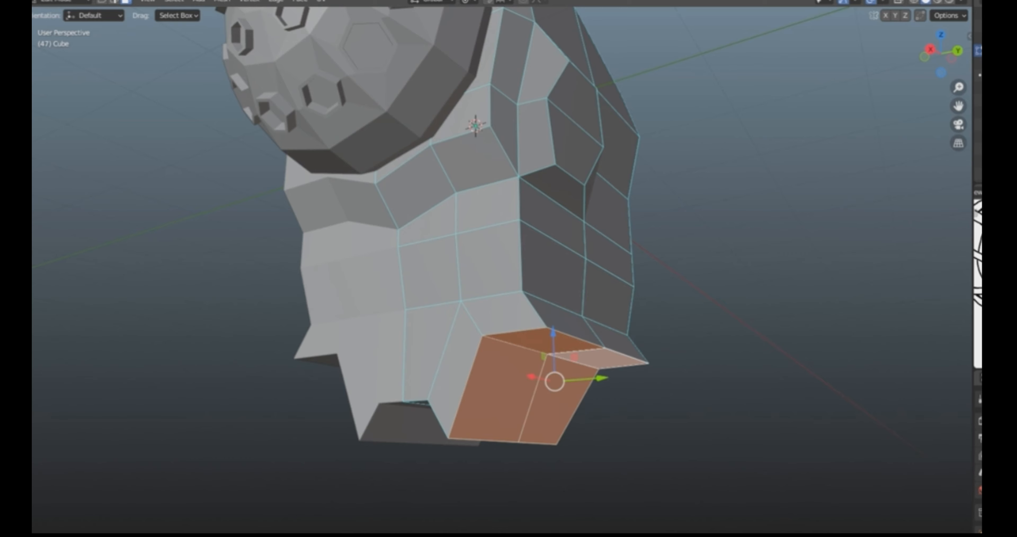
Delete the selected faces at the underside of the body to open the leg hole
{"action": "middle_click_drag", "start_coordinate": [494, 268], "coordinate": [526, 229]}
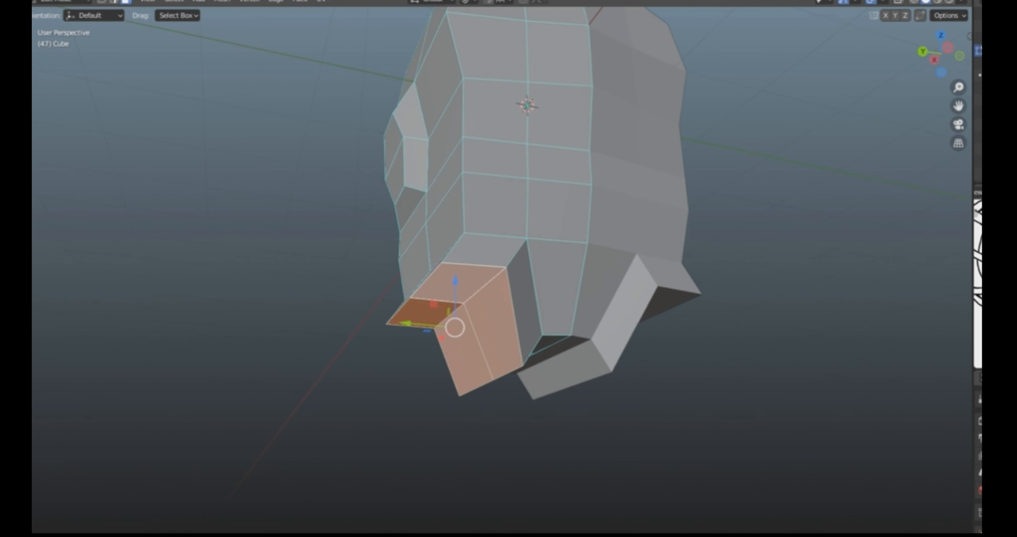
{"action": "key", "text": "x"}
{"action": "middle_click_drag", "start_coordinate": [466, 316], "coordinate": [529, 329]}
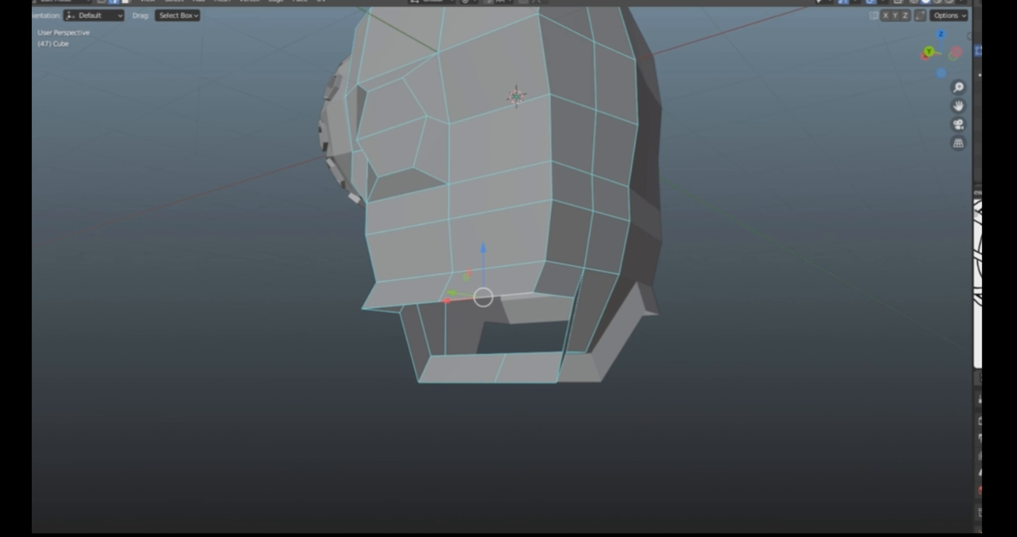
Round the leg hole's edge loop with LoopTools Circle and scale it by 0.672
{"action": "right_click", "coordinate": [507, 295]}
{"action": "mouse_move", "coordinate": [509, 192]}
{"action": "left_click", "coordinate": [561, 203]}
{"action": "middle_click_drag", "start_coordinate": [561, 209], "coordinate": [703, 213]}
{"action": "key", "text": "s"}
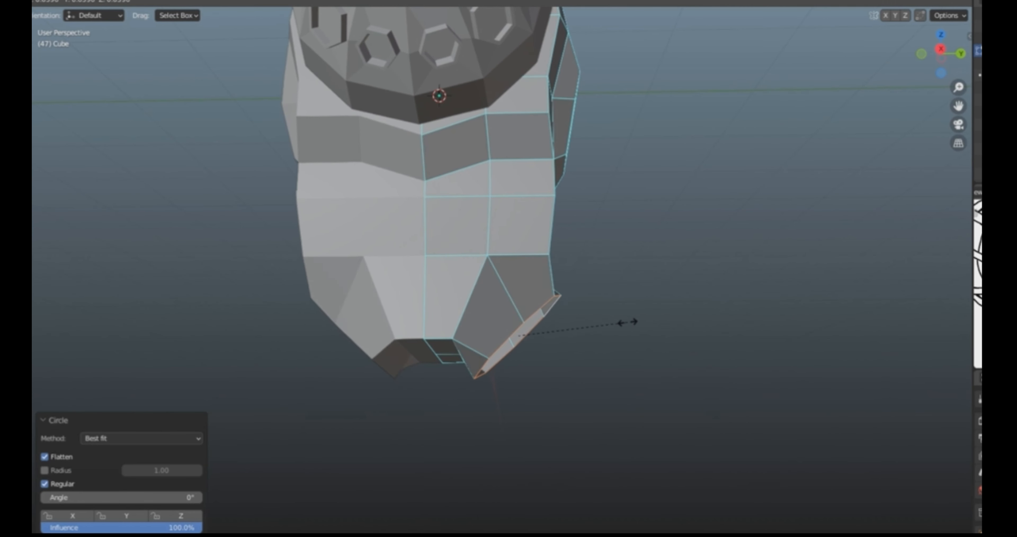
{"action": "left_click", "coordinate": [632, 320]}
Extrude the leg hole's edge loop, lower it 0.42592 m along Z and flatten it with a Z scale of 0
{"action": "key", "text": "e"}
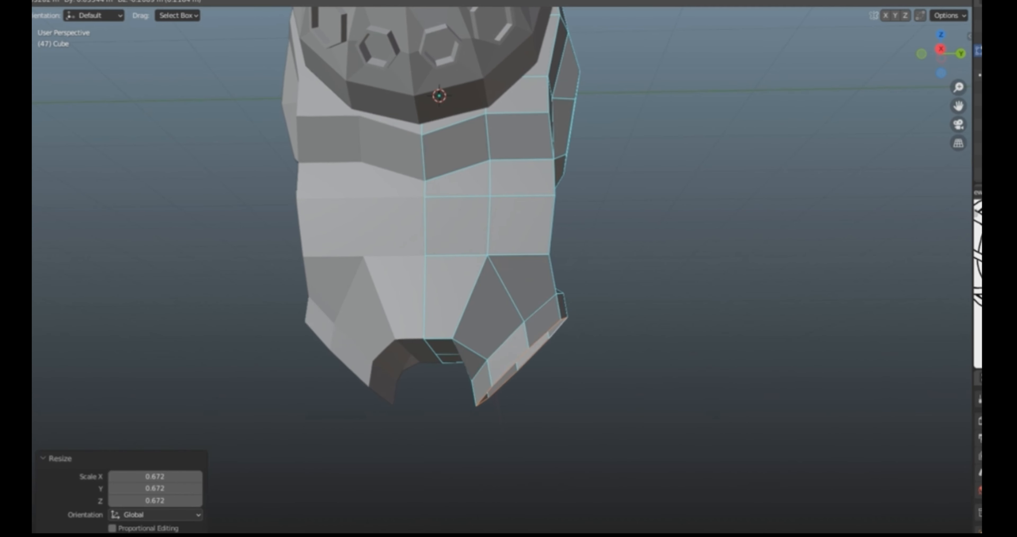
{"action": "key", "text": "Escape"}
{"action": "left_click_drag", "start_coordinate": [518, 288], "coordinate": [518, 337]}
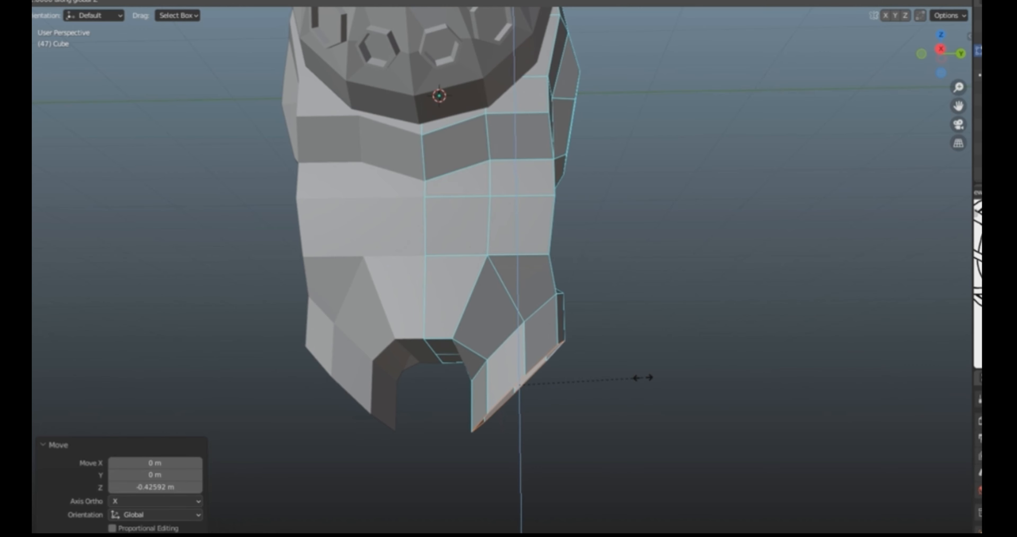
{"action": "key", "text": "0"}
{"action": "key", "text": "Return"}
{"action": "middle_click_drag", "start_coordinate": [643, 378], "coordinate": [513, 389]}
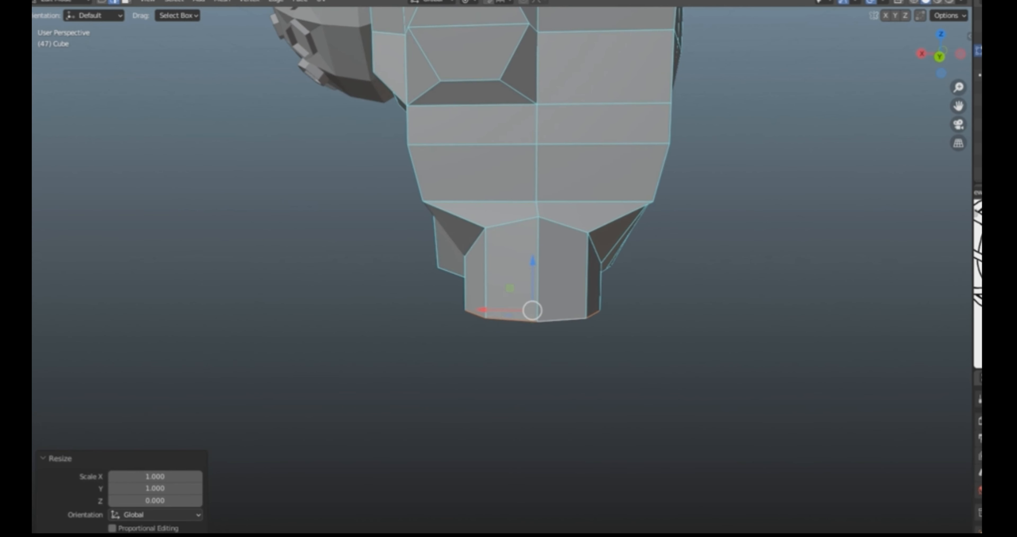
Lower the leg's end loop 0.67643 m along Z and scale it narrower
{"action": "left_click_drag", "start_coordinate": [532, 262], "coordinate": [532, 358]}
{"action": "left_click", "coordinate": [509, 332]}
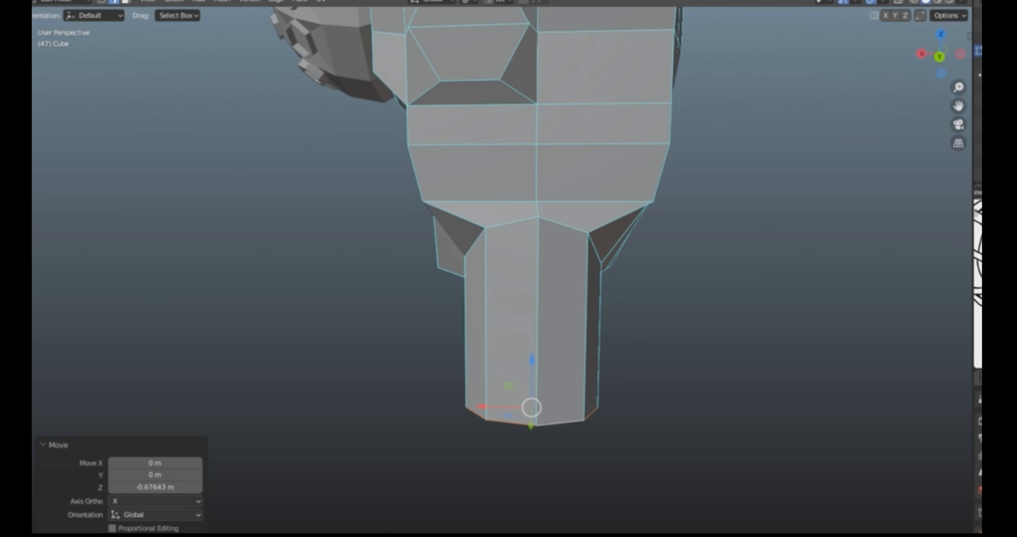
{"action": "key", "text": "s"}
Extrude the leg's end loop and move it 1.2079 m down along Z for the lower leg
{"action": "key", "text": "e"}
{"action": "right_click", "coordinate": [526, 395]}
{"action": "left_click_drag", "start_coordinate": [531, 360], "coordinate": [532, 492]}
Add a centred loop cut around the upper leg section and scale it by 1.180
{"action": "middle_click_drag", "start_coordinate": [532, 492], "coordinate": [521, 480]}
{"action": "middle_click_drag", "start_coordinate": [529, 434], "coordinate": [560, 307], "text": "shift"}
{"action": "middle_click_drag", "start_coordinate": [561, 307], "coordinate": [562, 365], "text": "shift"}
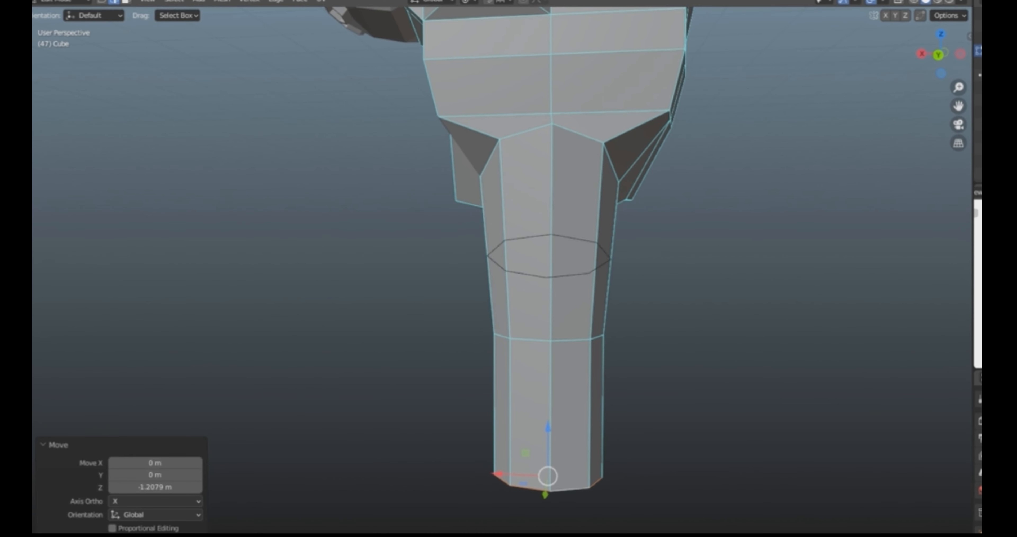
{"action": "left_click", "coordinate": [628, 268]}
{"action": "right_click", "coordinate": [632, 271]}
{"action": "key", "text": "s"}
{"action": "left_click", "coordinate": [664, 280]}
Tilt the upper leg's new edge loop and scale it by 0.819
{"action": "middle_click_drag", "start_coordinate": [573, 312], "coordinate": [664, 332]}
{"action": "key", "text": "s"}
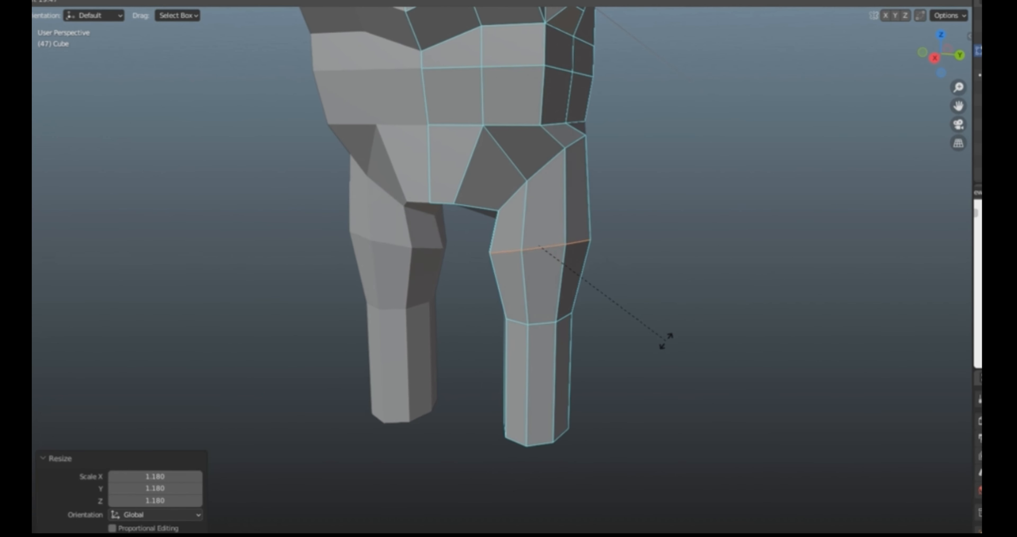
{"action": "left_click", "coordinate": [661, 348]}
{"action": "key", "text": "s"}
{"action": "left_click", "coordinate": [684, 273]}
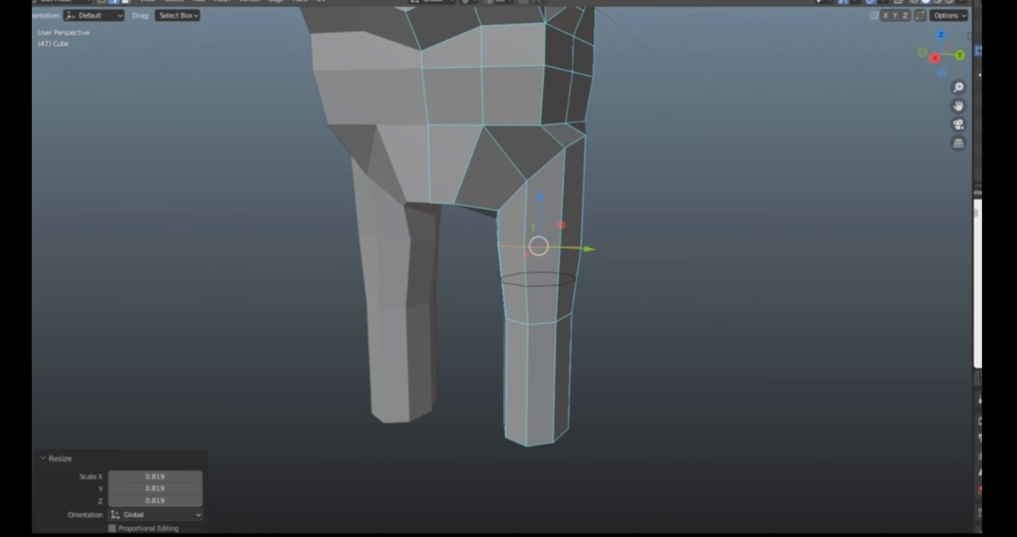
Add another loop cut just below the tilted edge loop and scale it by 1.065
{"action": "left_click", "coordinate": [557, 285]}
{"action": "left_click", "coordinate": [557, 278]}
{"action": "left_click", "coordinate": [662, 277]}
Add a loop cut around the lower leg section and scale it by 1.129
{"action": "middle_click_drag", "start_coordinate": [659, 280], "coordinate": [539, 286]}
{"action": "scroll", "coordinate": [536, 286], "scroll_direction": "down", "scroll_amount": 1}
{"action": "scroll", "coordinate": [535, 286], "scroll_direction": "down", "scroll_amount": 3}
{"action": "scroll", "coordinate": [572, 286], "scroll_direction": "up", "scroll_amount": 1}
{"action": "middle_click_drag", "start_coordinate": [539, 286], "coordinate": [543, 221], "text": "shift"}
{"action": "scroll", "coordinate": [543, 221], "scroll_direction": "up", "scroll_amount": 1}
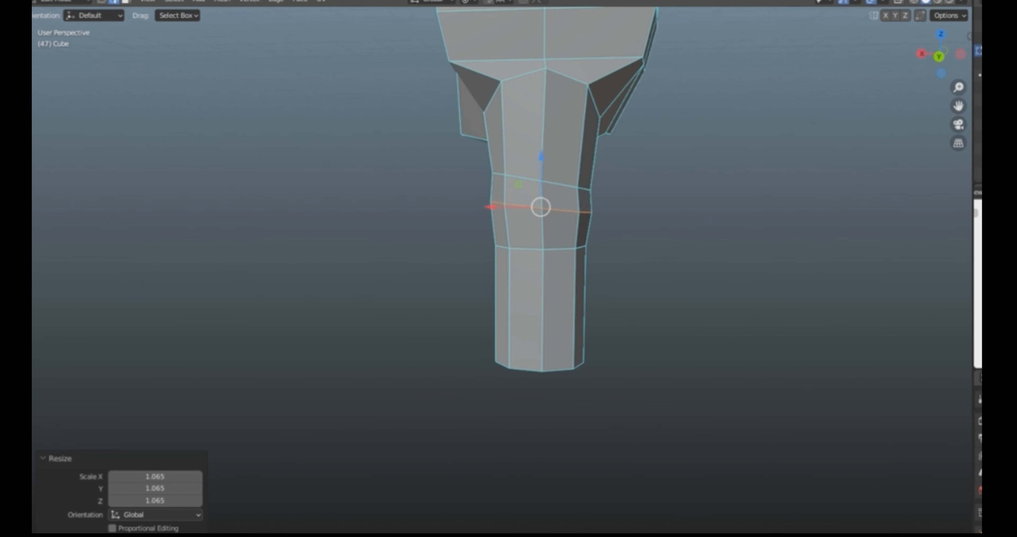
{"action": "left_click", "coordinate": [547, 287]}
{"action": "key", "text": "s"}
{"action": "left_click", "coordinate": [626, 294]}
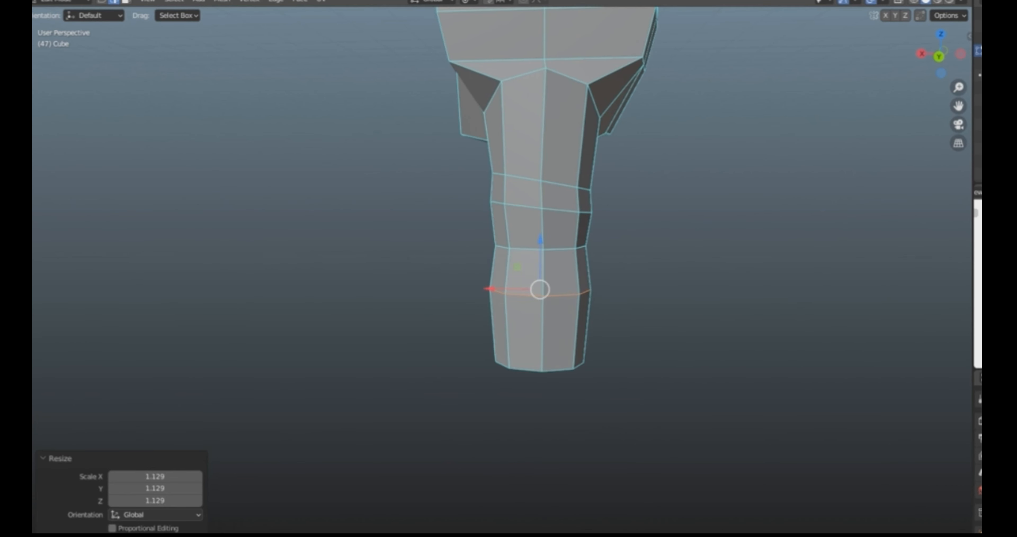
Move the leg's bottom edge loop 0.66449 m up along Z to shorten the leg
{"action": "middle_click_drag", "start_coordinate": [626, 294], "coordinate": [468, 304]}
{"action": "scroll", "coordinate": [620, 252], "scroll_direction": "up", "scroll_amount": 2}
{"action": "left_click", "coordinate": [614, 338]}
{"action": "key", "text": "g"}
{"action": "key", "text": "z"}
{"action": "left_click", "coordinate": [611, 254]}
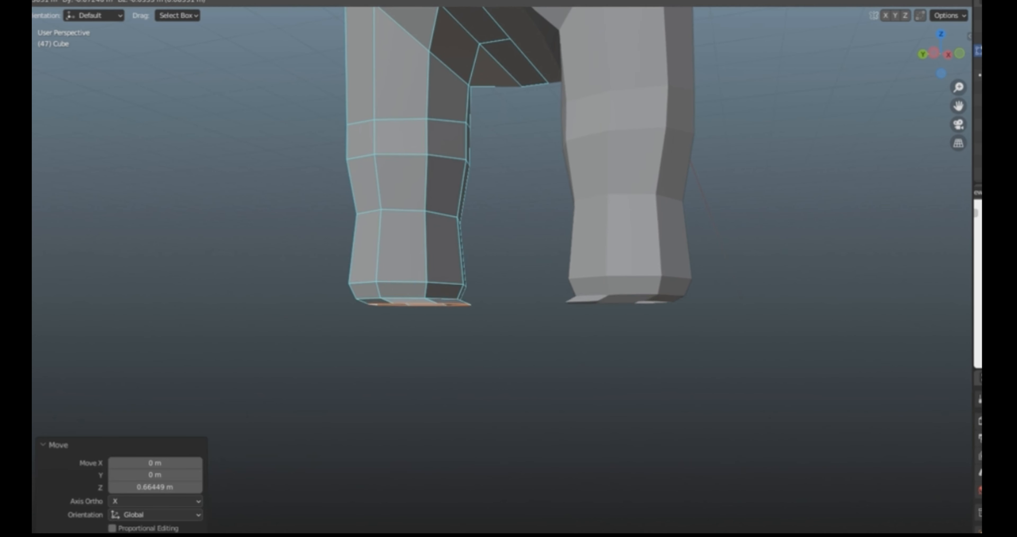
Scale the leg's bottom edge loop, extrude it and move the extrusion down along Z
{"action": "right_click", "coordinate": [505, 301]}
{"action": "key", "text": "s"}
{"action": "left_click", "coordinate": [535, 300]}
{"action": "key", "text": "e"}
{"action": "right_click", "coordinate": [527, 407]}
{"action": "left_click_drag", "start_coordinate": [411, 249], "coordinate": [410, 446]}
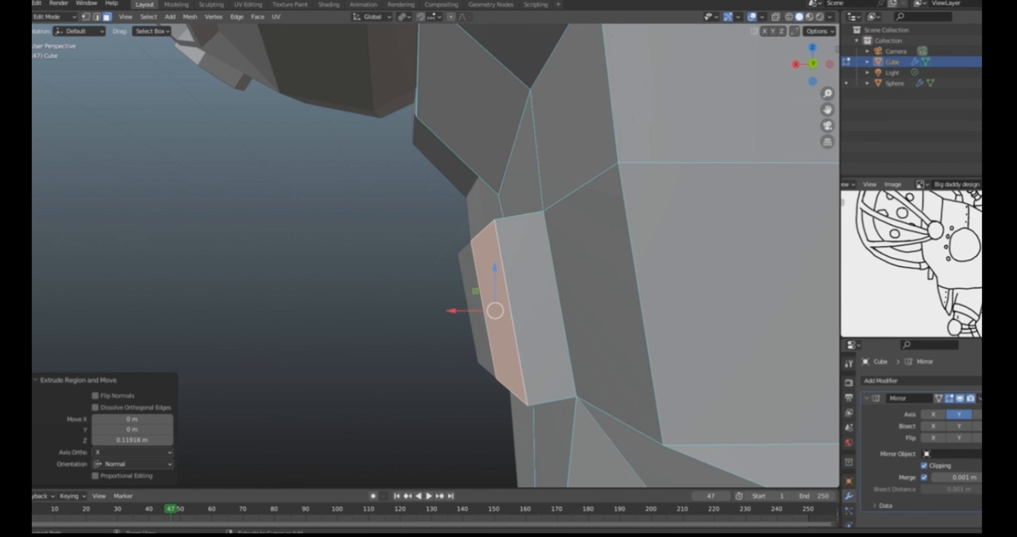
Undo the last front-face extrusion, and extrude the two stacked faces beneath the helmet in place and scale them
{"action": "key", "text": "ctrl+z"}
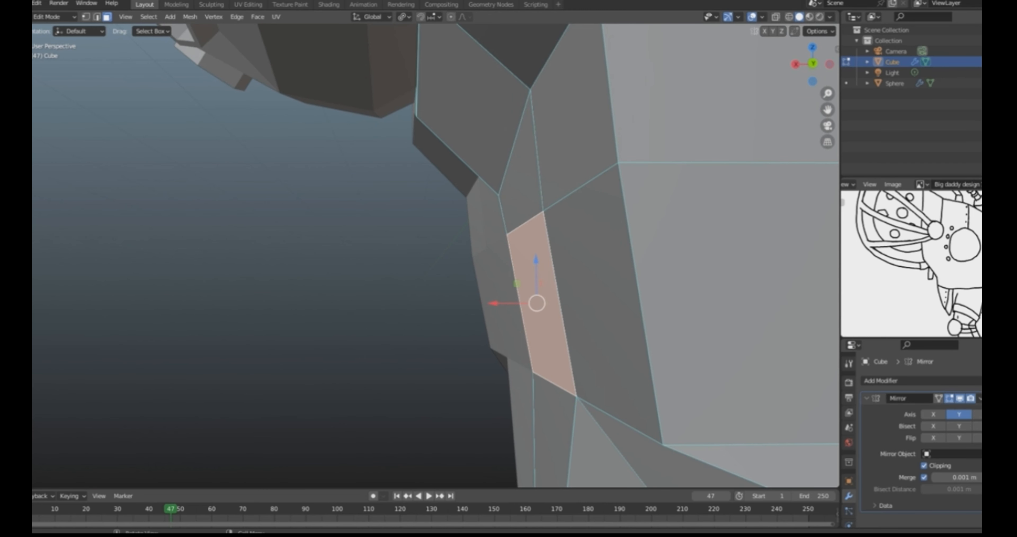
{"action": "key", "text": "ctrl+z"}
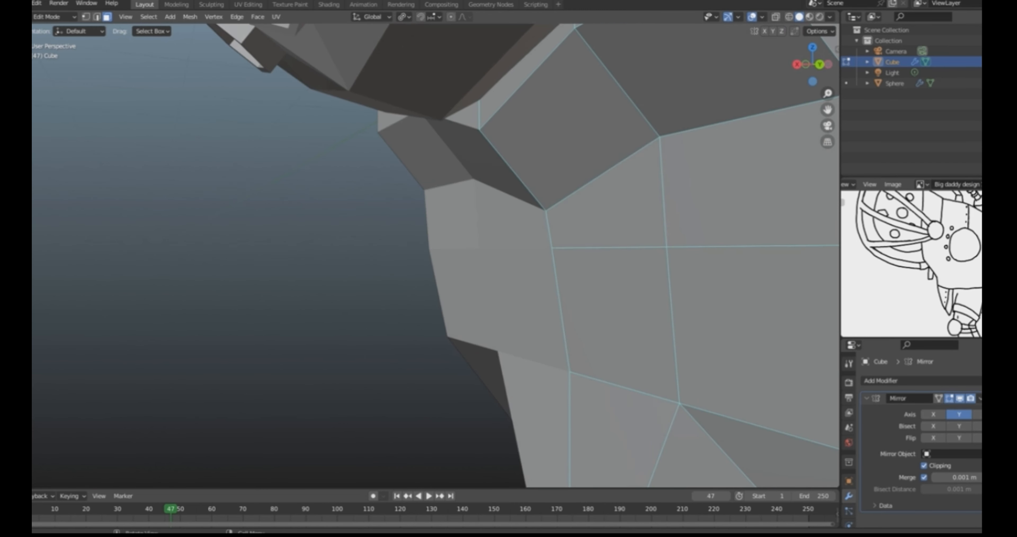
{"action": "left_click", "coordinate": [595, 245]}
{"action": "left_click", "coordinate": [613, 328], "text": "shift"}
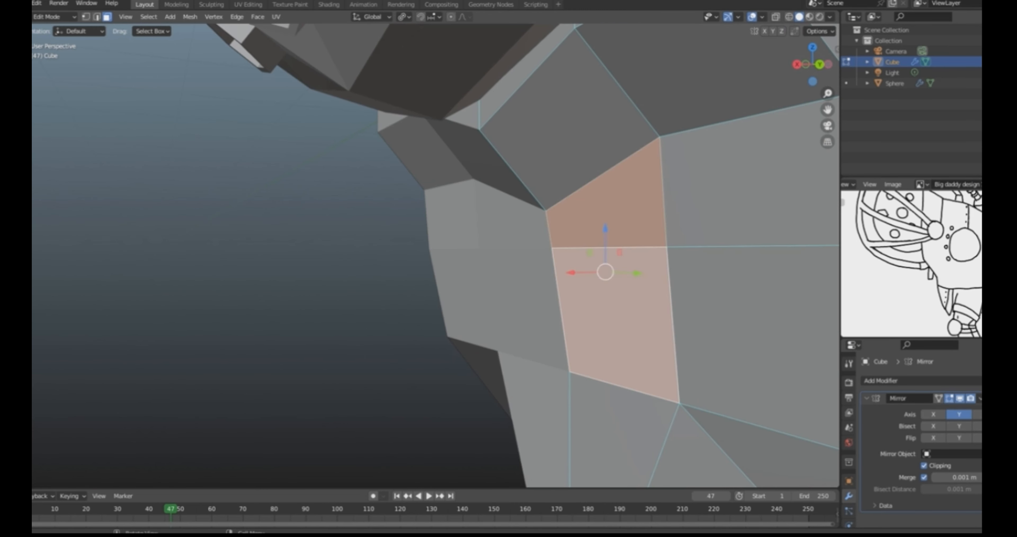
{"action": "key", "text": "e"}
{"action": "key", "text": "Escape"}
{"action": "key", "text": "s"}
{"action": "left_click", "coordinate": [650, 236]}
{"action": "left_click_drag", "start_coordinate": [588, 224], "coordinate": [587, 208]}
{"action": "middle_click_drag", "start_coordinate": [587, 208], "coordinate": [568, 290]}
Extrude the two front faces outward and reshape the end with LoopTools Circle and scaling
{"action": "key", "text": "e"}
{"action": "left_click", "coordinate": [482, 237]}
{"action": "right_click", "coordinate": [610, 267]}
{"action": "mouse_move", "coordinate": [610, 267]}
{"action": "left_click", "coordinate": [660, 277]}
{"action": "key", "text": "s"}
{"action": "left_click", "coordinate": [652, 270]}
{"action": "left_click", "coordinate": [663, 266]}
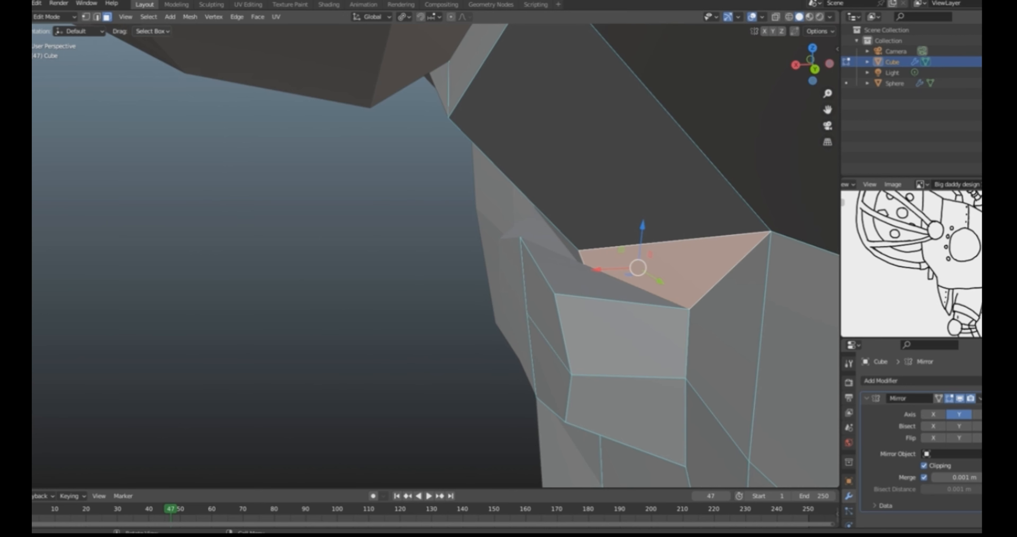
Round the edge loop at the base of the front protrusion with LoopTools Circle
{"action": "key", "text": "2"}
{"action": "left_click", "coordinate": [687, 340]}
{"action": "right_click", "coordinate": [610, 184]}
{"action": "mouse_move", "coordinate": [610, 183]}
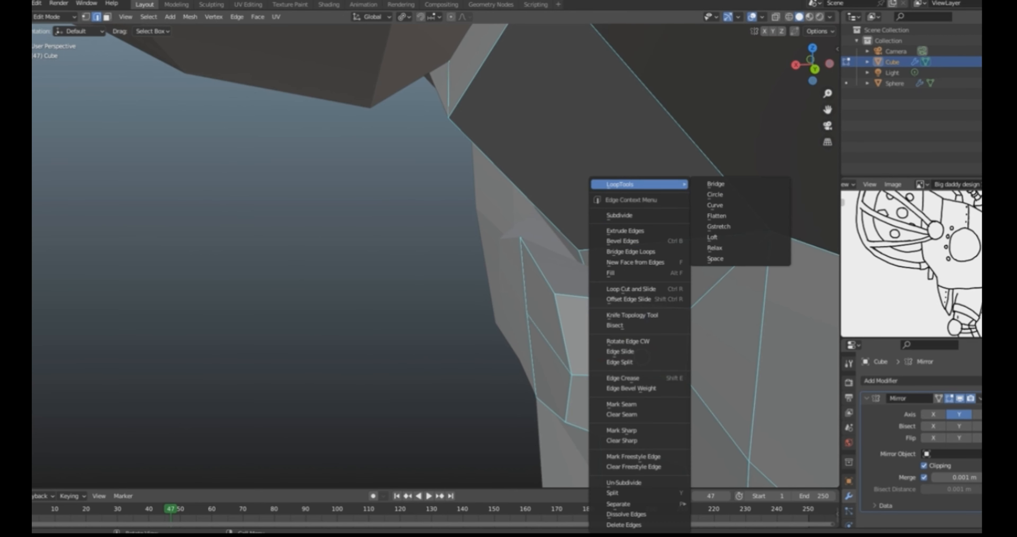
{"action": "left_click", "coordinate": [713, 198]}
{"action": "middle_click_drag", "start_coordinate": [713, 197], "coordinate": [729, 200]}
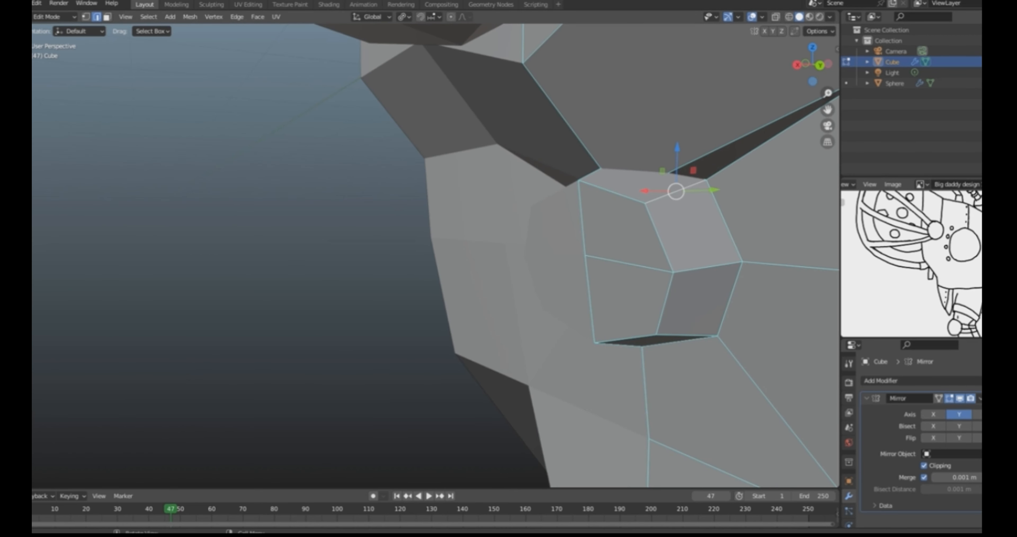
Select the front protrusion's remaining faces and move them down along Z
{"action": "left_click", "coordinate": [623, 229], "text": "shift"}
{"action": "left_click", "coordinate": [694, 233], "text": "shift"}
{"action": "left_click", "coordinate": [698, 302], "text": "shift"}
{"action": "left_click", "coordinate": [689, 322], "text": "shift"}
{"action": "left_click", "coordinate": [658, 341], "text": "shift"}
{"action": "left_click", "coordinate": [691, 316], "text": "shift"}
{"action": "left_click", "coordinate": [628, 304], "text": "shift"}
{"action": "left_click_drag", "start_coordinate": [649, 218], "coordinate": [648, 264]}
Round the selected torso side faces with LoopTools Circle and move them 0.10354 m up along Z
{"action": "scroll", "coordinate": [649, 265], "scroll_direction": "down", "scroll_amount": 4}
{"action": "middle_click_drag", "start_coordinate": [649, 264], "coordinate": [710, 261]}
{"action": "middle_click_drag", "start_coordinate": [552, 276], "coordinate": [687, 282]}
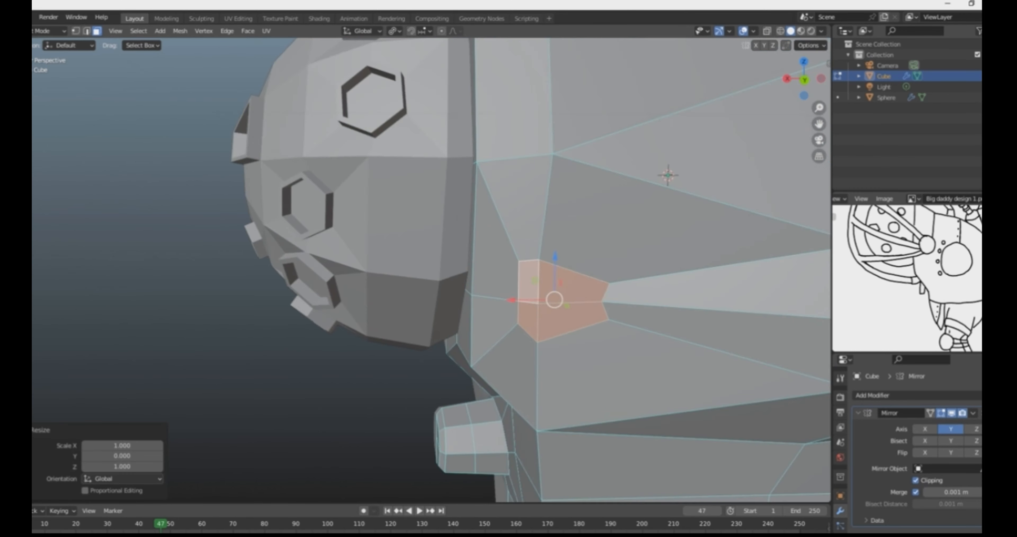
{"action": "scroll", "coordinate": [656, 277], "scroll_direction": "down", "scroll_amount": 3}
{"action": "middle_click_drag", "start_coordinate": [687, 282], "coordinate": [530, 288], "text": "shift"}
{"action": "right_click", "coordinate": [531, 288]}
{"action": "mouse_move", "coordinate": [531, 288]}
{"action": "left_click", "coordinate": [586, 300]}
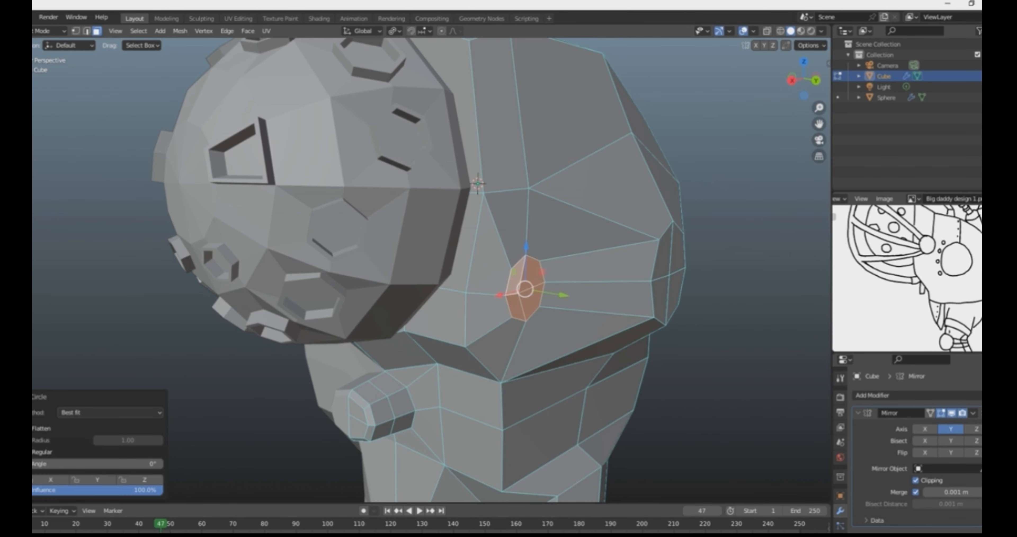
{"action": "left_click", "coordinate": [610, 294]}
{"action": "left_click_drag", "start_coordinate": [526, 245], "coordinate": [527, 228]}
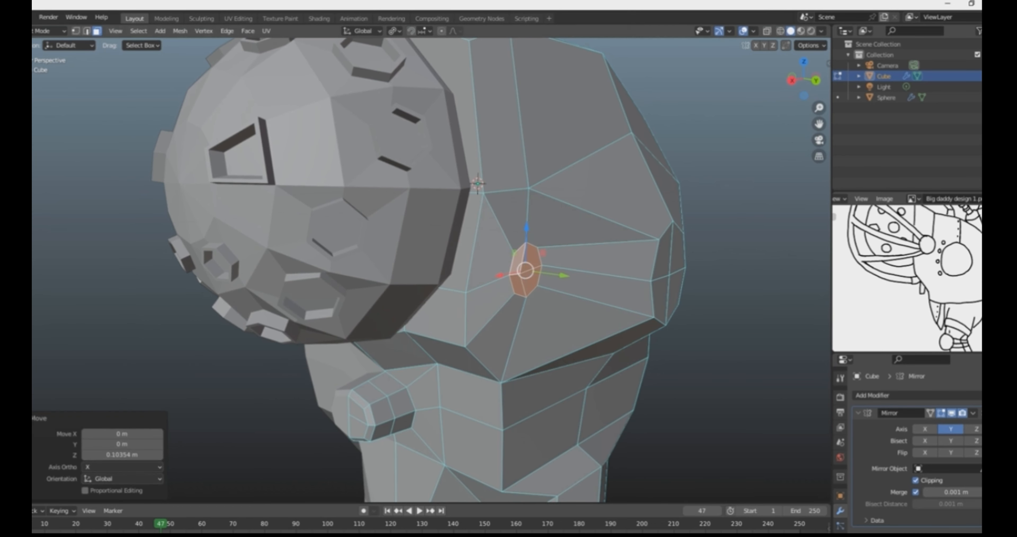
Extrude the rounded side faces outward by 0.092874 m along their normal
{"action": "left_click", "coordinate": [597, 292]}
{"action": "key", "text": "e"}
{"action": "left_click", "coordinate": [613, 294]}
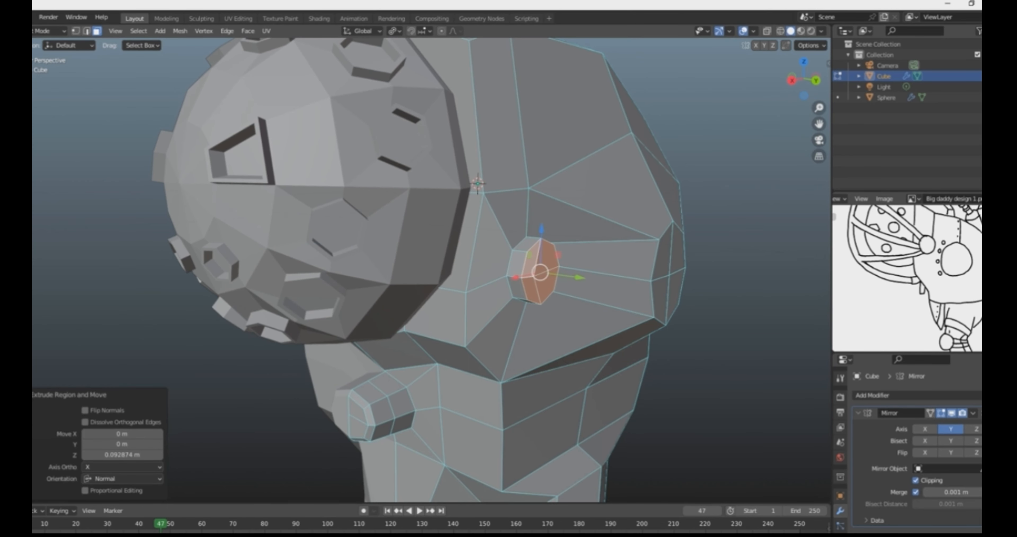
Add the surrounding faces of the extruded side fitting to the selection and scale them along global Y
{"action": "scroll", "coordinate": [525, 312], "scroll_direction": "up", "scroll_amount": 3}
{"action": "middle_click_drag", "start_coordinate": [613, 295], "coordinate": [395, 312]}
{"action": "left_click", "coordinate": [282, 319], "text": "shift"}
{"action": "middle_click_drag", "start_coordinate": [283, 319], "coordinate": [472, 328]}
{"action": "left_click", "coordinate": [560, 295], "text": "shift"}
{"action": "left_click", "coordinate": [539, 330], "text": "shift"}
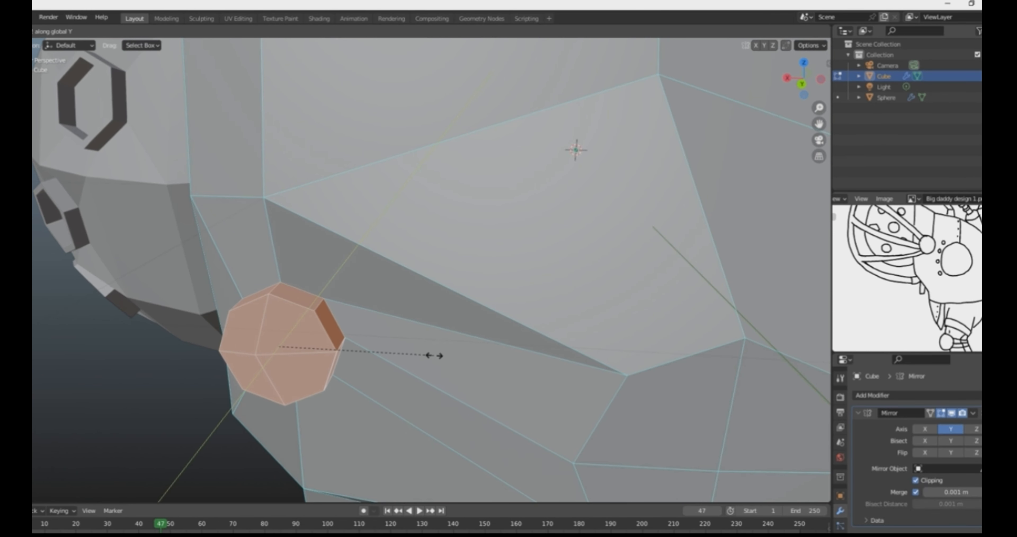
{"action": "key", "text": "s"}
{"action": "left_click", "coordinate": [497, 369]}
Move the selected end faces of the round side fitting slightly outward from the torso
{"action": "middle_click_drag", "start_coordinate": [497, 369], "coordinate": [533, 361]}
{"action": "left_click_drag", "start_coordinate": [409, 313], "coordinate": [424, 312]}
{"action": "middle_click_drag", "start_coordinate": [424, 312], "coordinate": [493, 307]}
{"action": "scroll", "coordinate": [493, 308], "scroll_direction": "down", "scroll_amount": 3}
{"action": "left_click_drag", "start_coordinate": [613, 273], "coordinate": [625, 275]}
{"action": "middle_click_drag", "start_coordinate": [626, 275], "coordinate": [687, 272]}
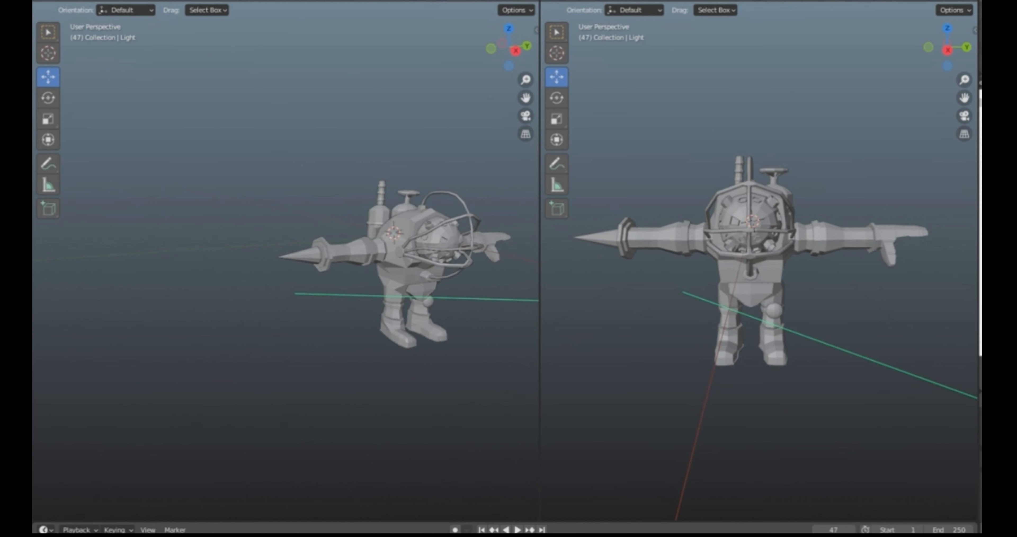
Scale the selected base edge loop of the drill cone on the arm
{"action": "middle_click_drag", "start_coordinate": [395, 276], "coordinate": [135, 273]}
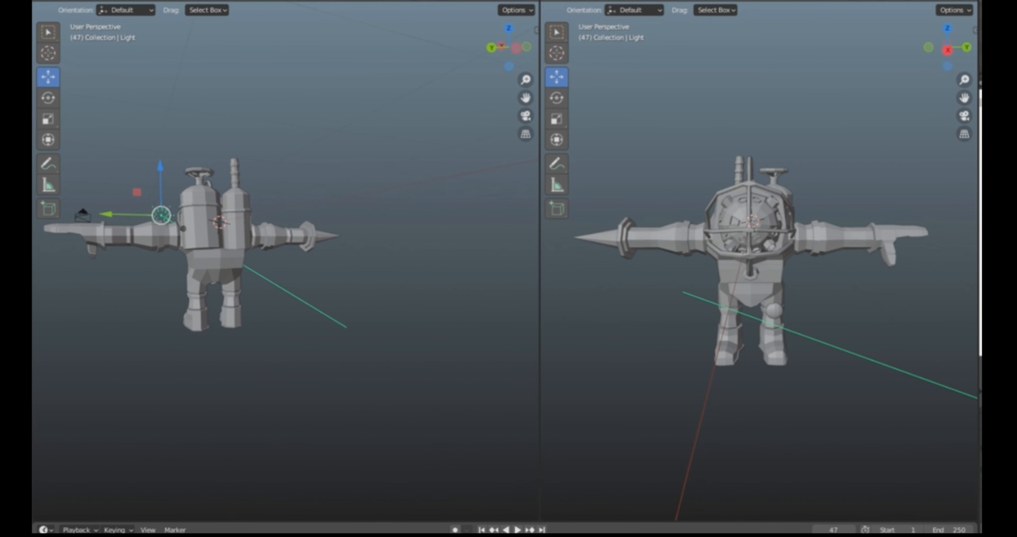
{"action": "middle_click_drag", "start_coordinate": [711, 273], "coordinate": [956, 285]}
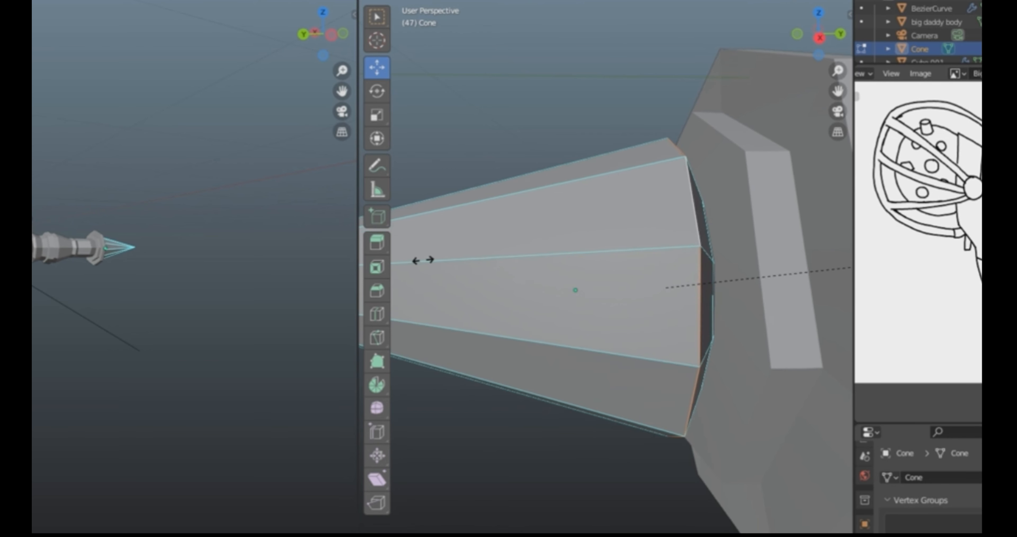
{"action": "left_click", "coordinate": [474, 292]}
{"action": "scroll", "coordinate": [473, 293], "scroll_direction": "down", "scroll_amount": 5}
{"action": "scroll", "coordinate": [606, 276], "scroll_direction": "down", "scroll_amount": 5}
{"action": "middle_click_drag", "start_coordinate": [616, 278], "coordinate": [470, 277], "text": "shift"}
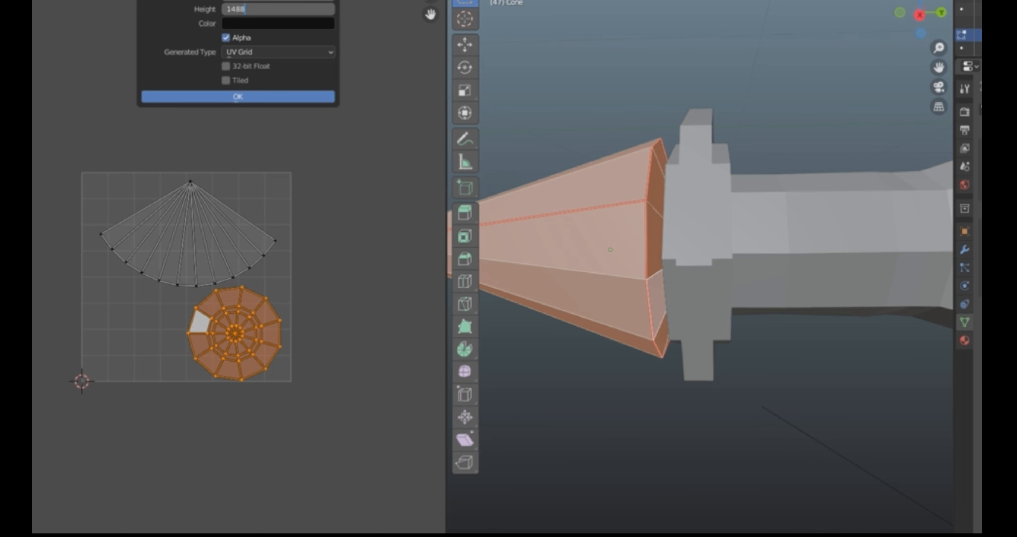
Create a new UV Grid image with a height of 1488 and alpha enabled for the drill cone
{"action": "key", "text": "Return"}
{"action": "scroll", "coordinate": [186, 277], "scroll_direction": "down", "scroll_amount": 3}
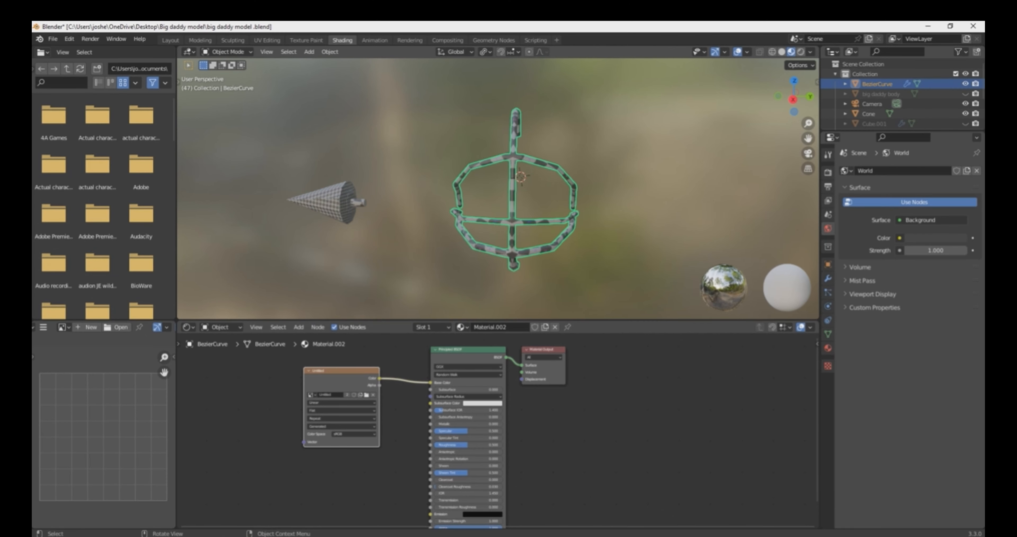
Examine the checker texture on the helmet cage bars for stretching from several angles
{"action": "scroll", "coordinate": [513, 189], "scroll_direction": "up", "scroll_amount": 3}
{"action": "middle_click_drag", "start_coordinate": [513, 189], "coordinate": [292, 190]}
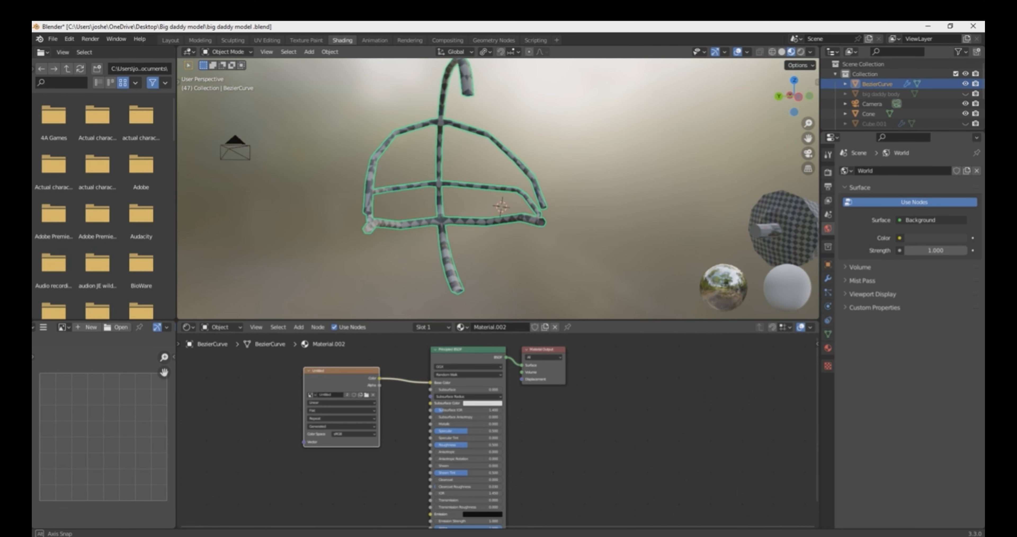
{"action": "scroll", "coordinate": [499, 189], "scroll_direction": "up", "scroll_amount": 6}
{"action": "scroll", "coordinate": [499, 189], "scroll_direction": "up", "scroll_amount": 2}
{"action": "middle_click_drag", "start_coordinate": [395, 189], "coordinate": [505, 189]}
{"action": "scroll", "coordinate": [499, 190], "scroll_direction": "down", "scroll_amount": 2}
{"action": "middle_click_drag", "start_coordinate": [434, 194], "coordinate": [559, 185], "text": "shift"}
{"action": "middle_click_drag", "start_coordinate": [558, 184], "coordinate": [523, 185], "text": "shift"}
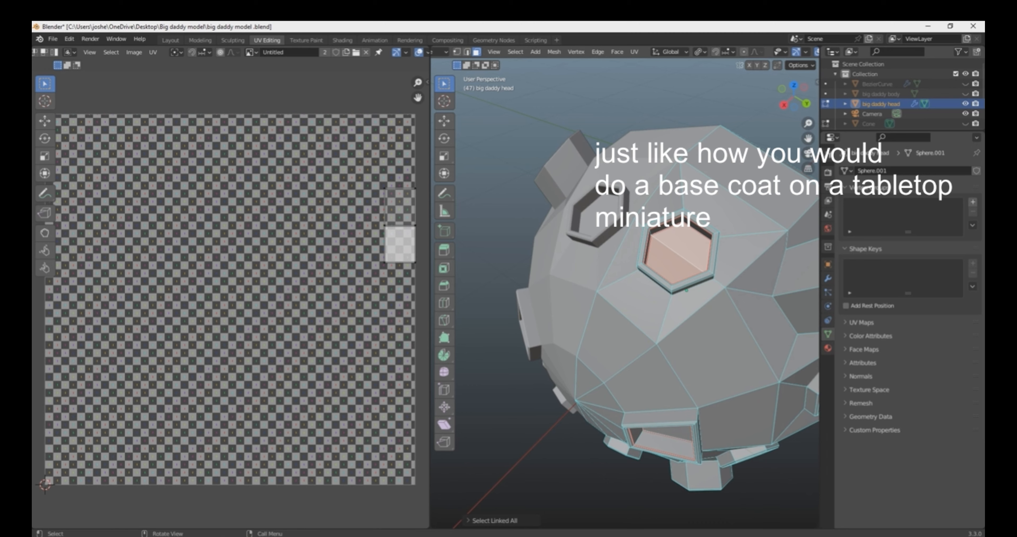
Unwrap the glass faces of the head's upper hexagonal porthole and move their UV island
{"action": "key", "text": "u"}
{"action": "left_click", "coordinate": [667, 249]}
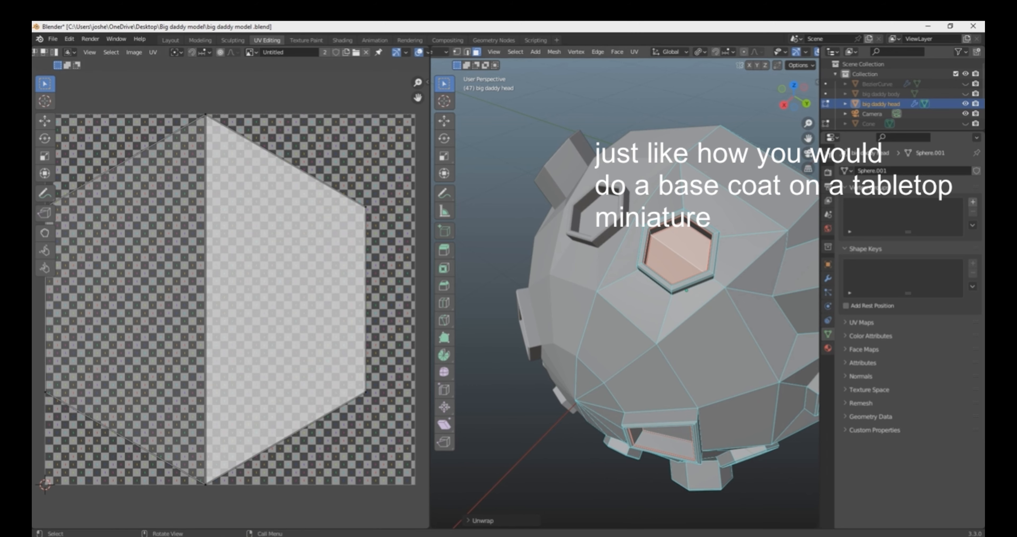
{"action": "scroll", "coordinate": [309, 252], "scroll_direction": "down", "scroll_amount": 3}
{"action": "left_click", "coordinate": [299, 253]}
{"action": "key", "text": "g"}
{"action": "left_click", "coordinate": [385, 109]}
Unwrap the glass face of the head's trapezoidal window and move its UV island
{"action": "middle_click_drag", "start_coordinate": [631, 351], "coordinate": [620, 316]}
{"action": "left_click", "coordinate": [614, 318]}
{"action": "key", "text": "u"}
{"action": "left_click", "coordinate": [614, 318]}
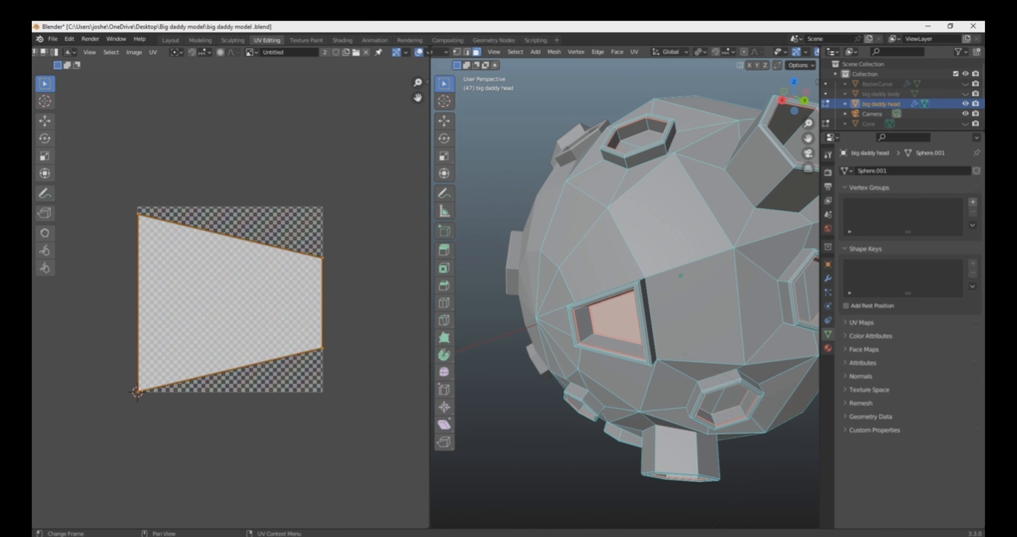
{"action": "key", "text": "g"}
{"action": "left_click", "coordinate": [190, 282]}
Select the glass faces of the lower hexagonal porthole and unwrap them
{"action": "left_click", "coordinate": [732, 399]}
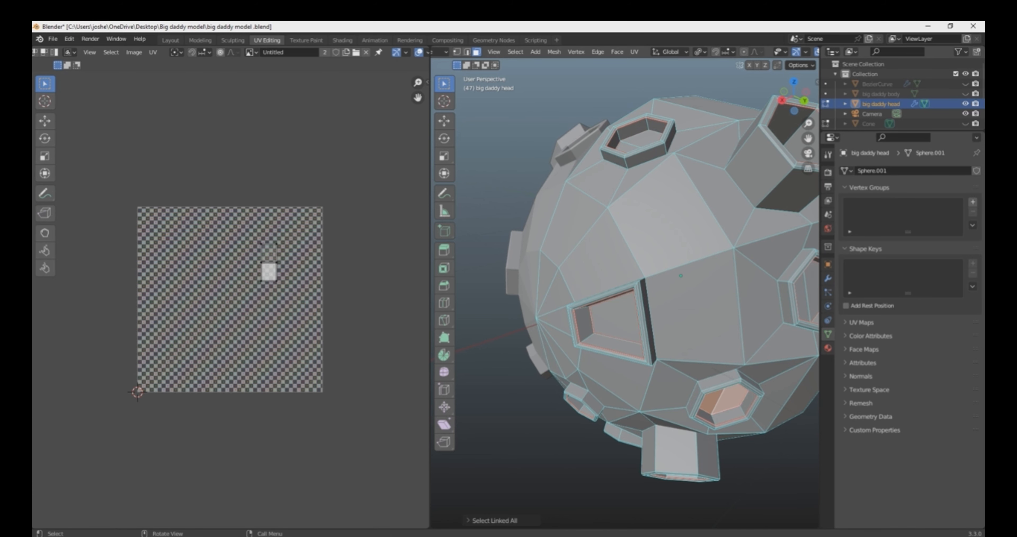
{"action": "key", "text": "u"}
{"action": "left_click", "coordinate": [731, 398]}
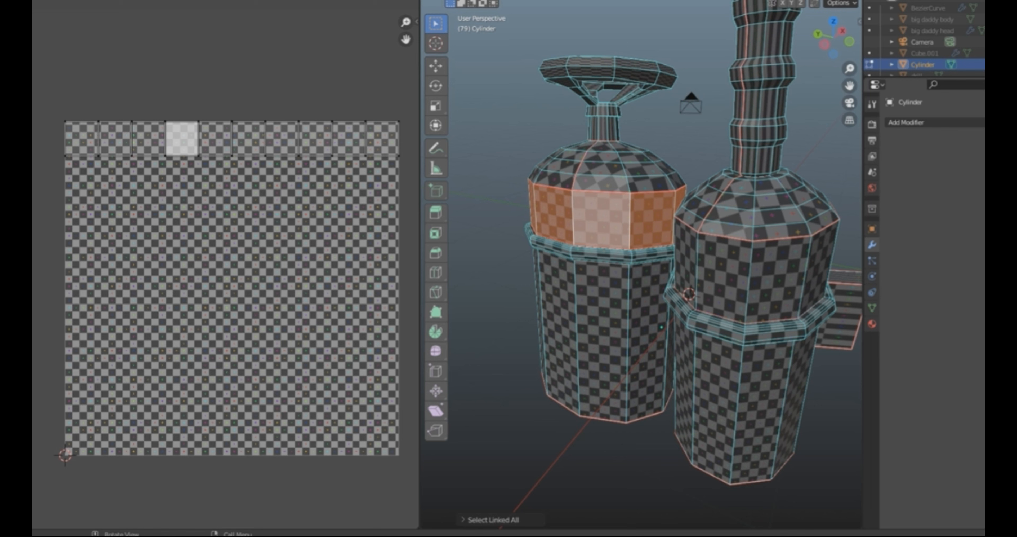
Unwrap the upper band of the valve-topped tank and shrink and reposition its UV island
{"action": "key", "text": "u"}
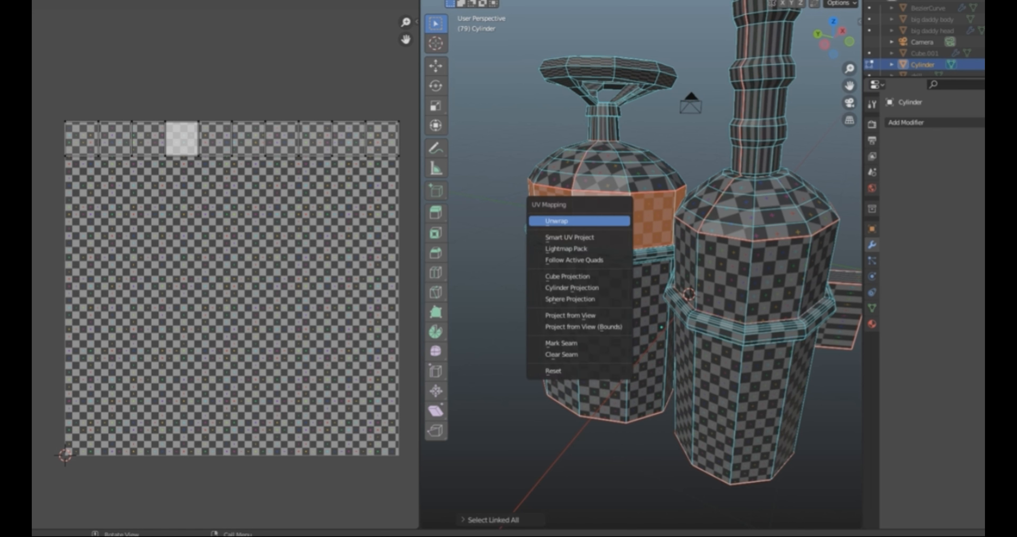
{"action": "left_click", "coordinate": [609, 221]}
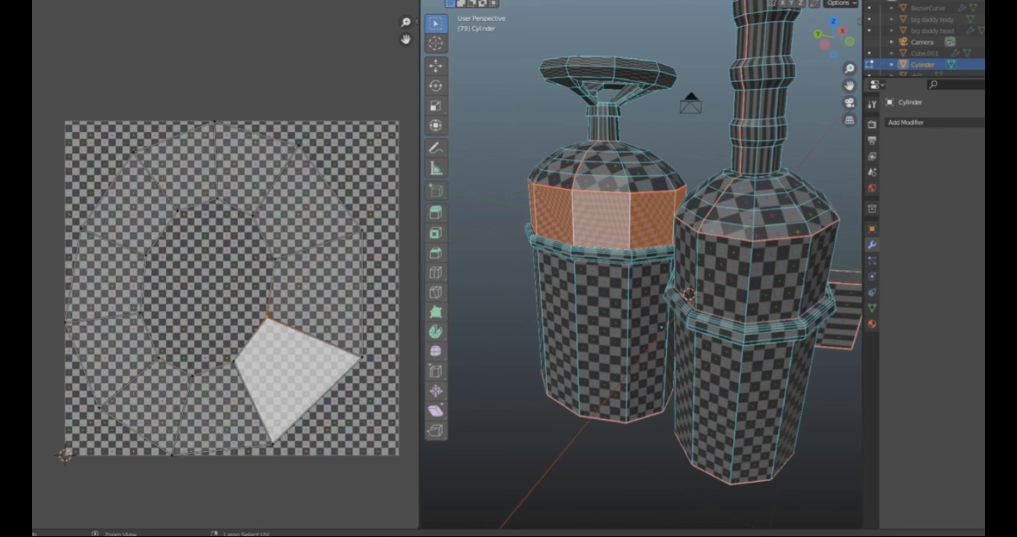
{"action": "key", "text": "a"}
{"action": "key", "text": "s"}
{"action": "left_click", "coordinate": [228, 296]}
{"action": "key", "text": "g"}
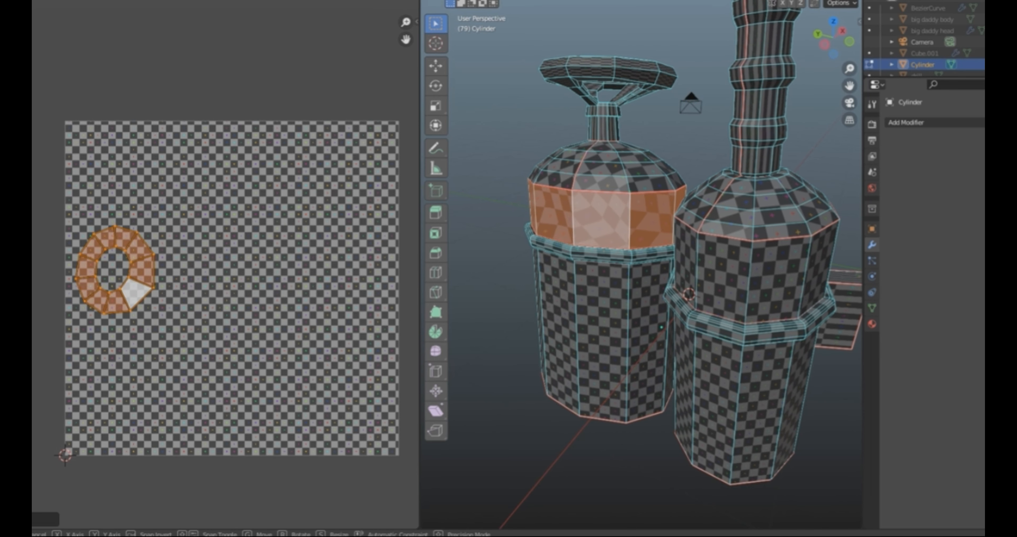